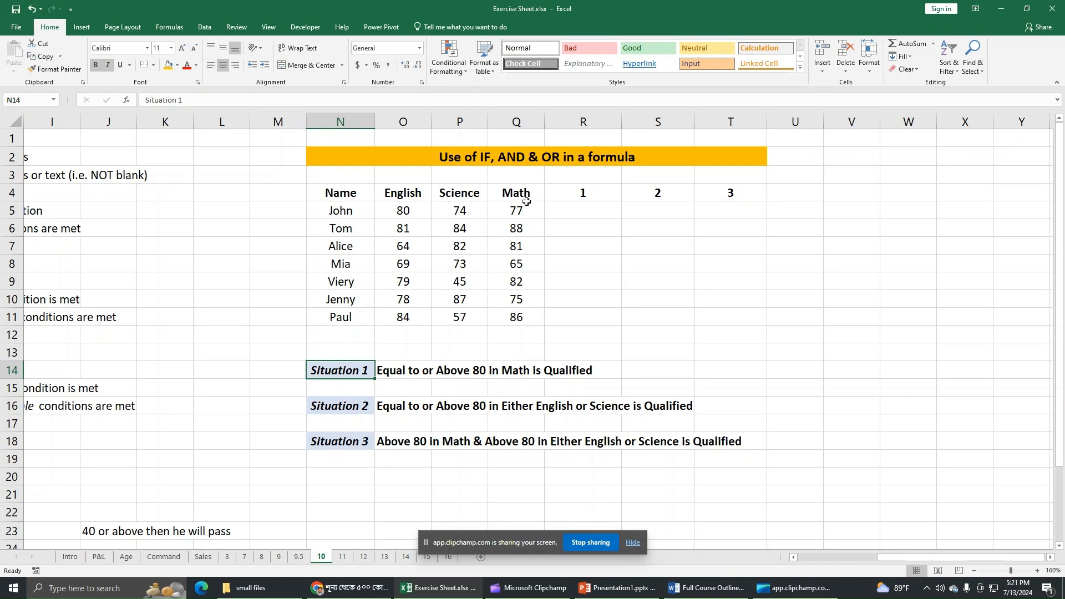
# Enter =IF(Q5>=80,"Qualified","Disqualified") in cell R5 and fill it down through R11
pyautogui.click(571, 215)
pyautogui.write('=IF')
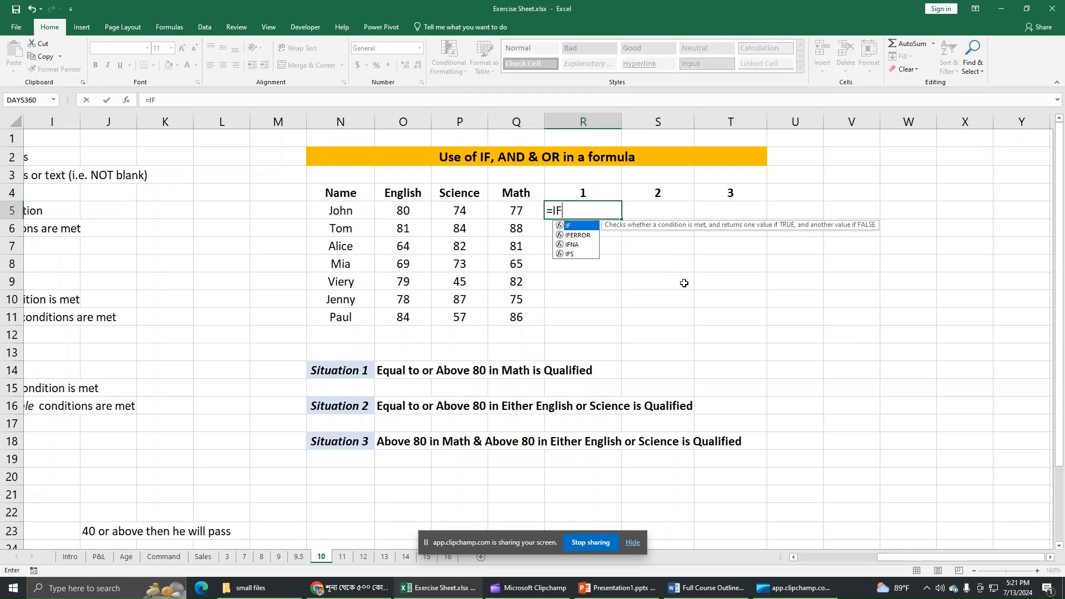
pyautogui.write('(')
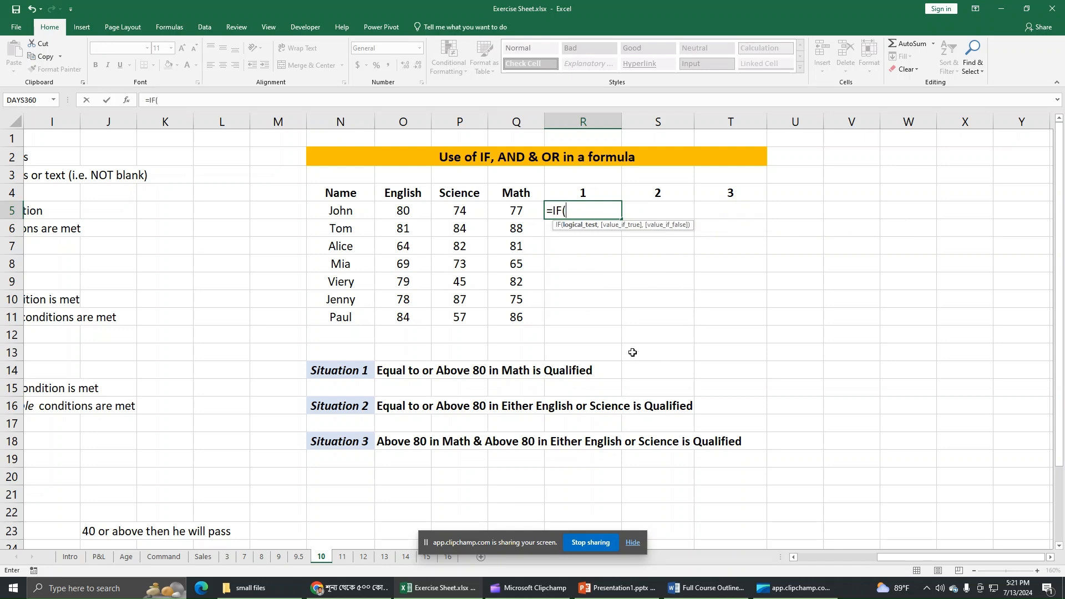
pyautogui.click(521, 209)
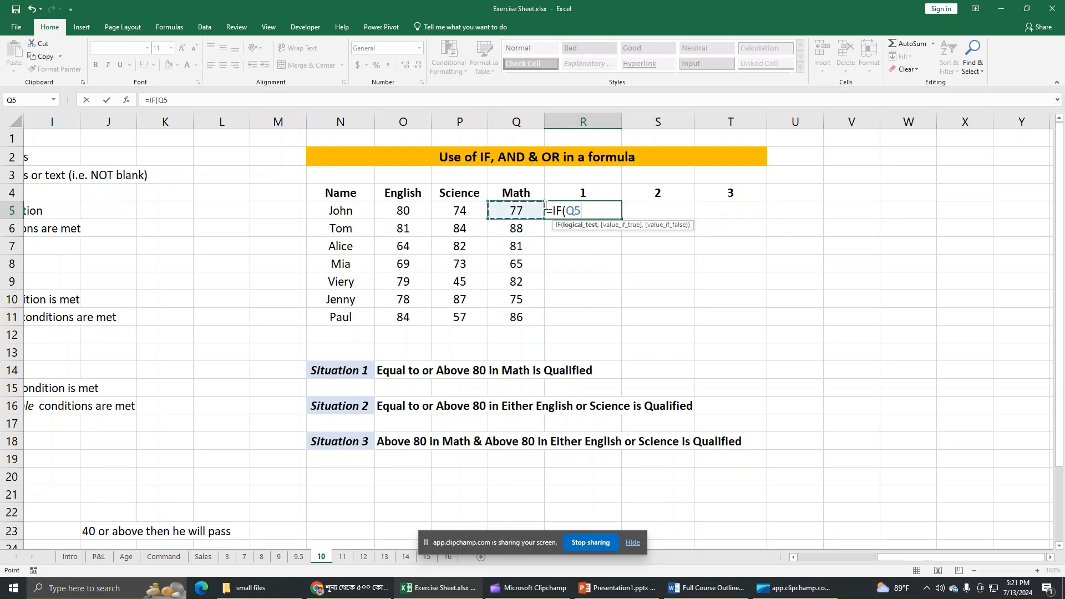
pyautogui.write('>=80,')
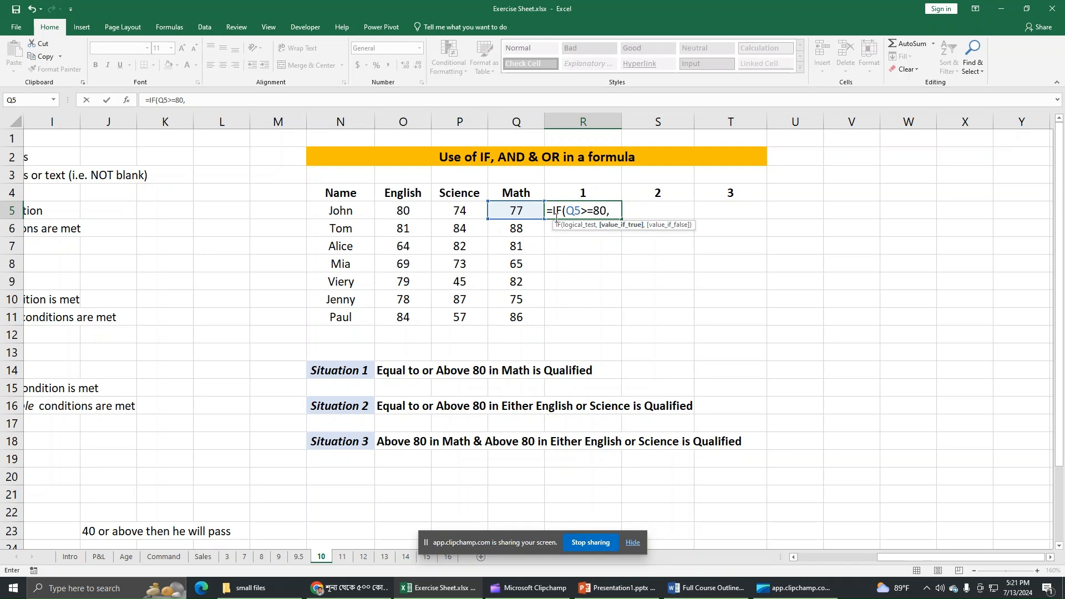
pyautogui.write('"Qualified",')
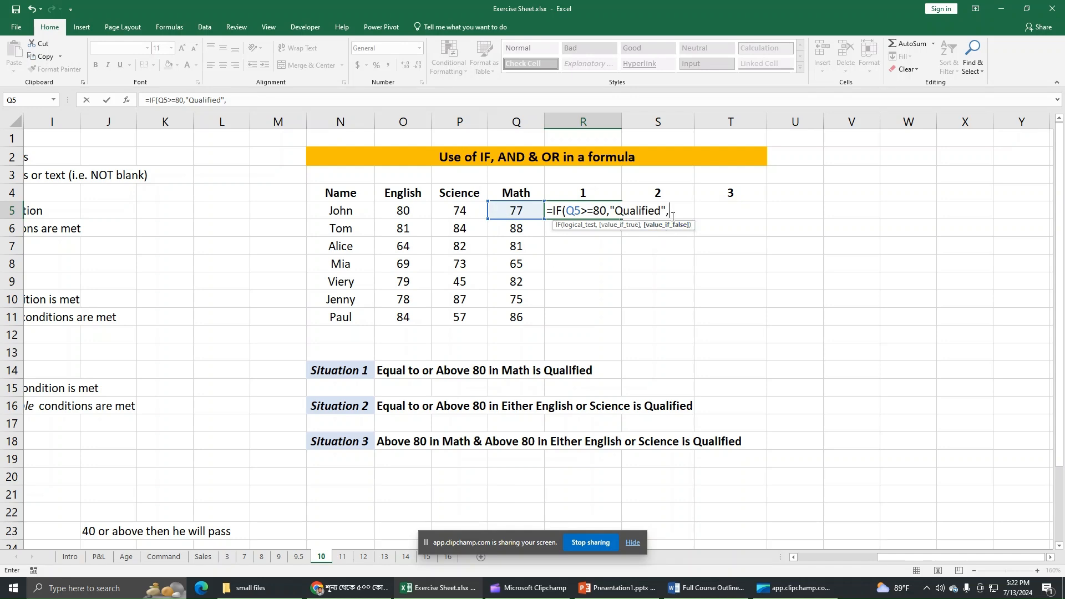
pyautogui.write('"Disqualified')
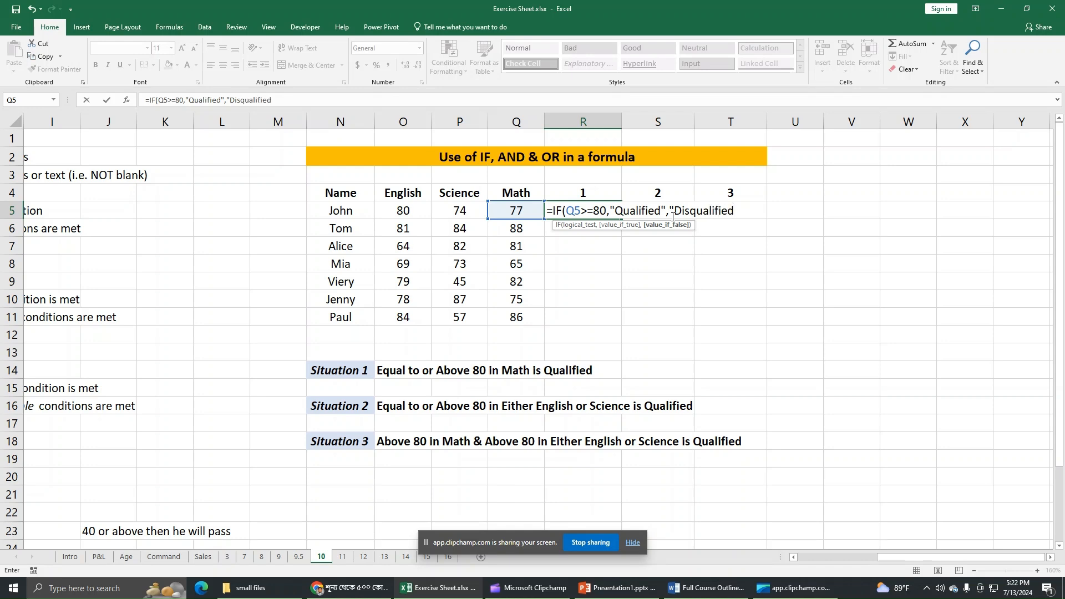
pyautogui.write('"')
pyautogui.write(')')
pyautogui.press('Return')
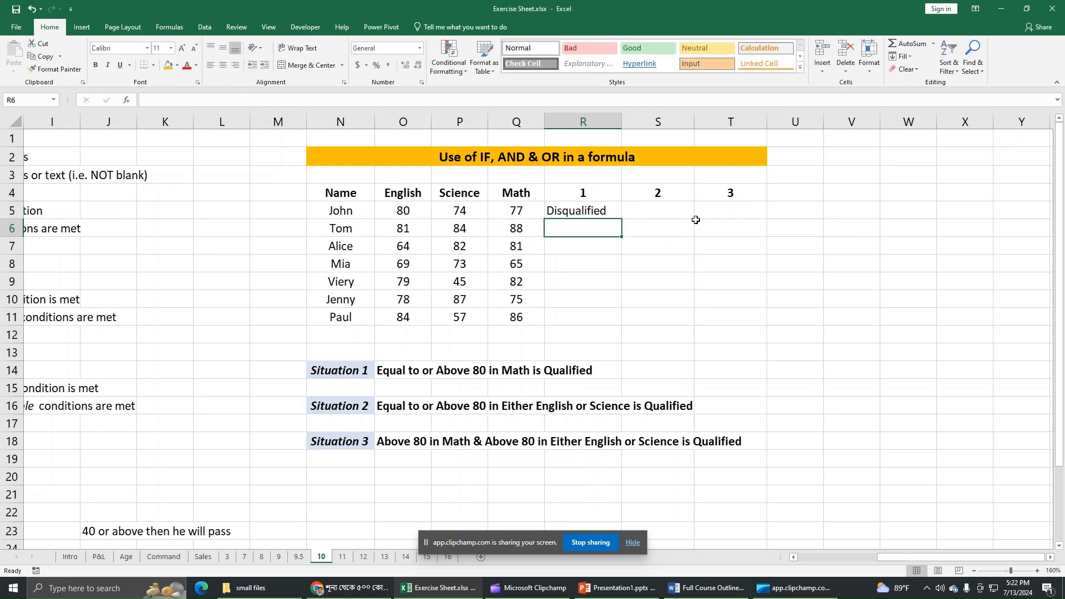
pyautogui.click(602, 211)
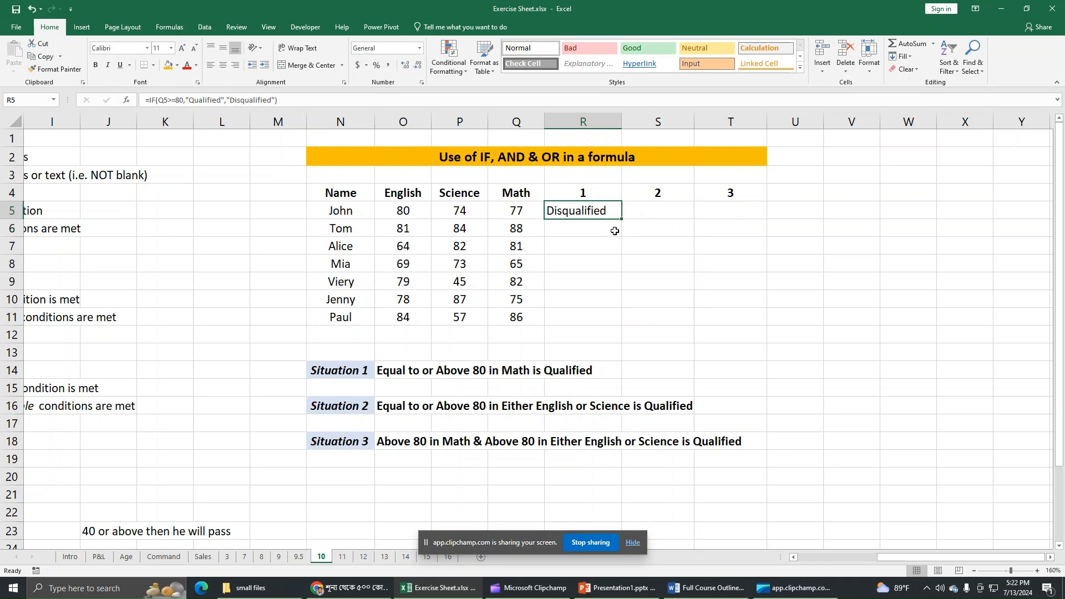
pyautogui.moveTo(622, 221); pyautogui.dragTo(622, 323)
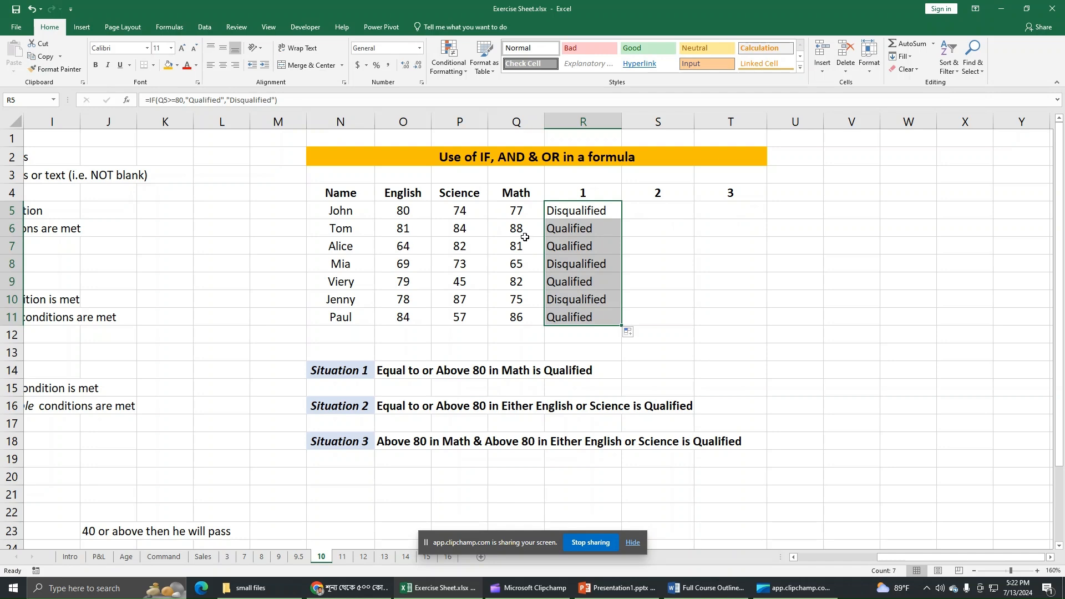
# Compare the Math scores with the Situation 1 results in column R
pyautogui.moveTo(523, 228); pyautogui.dragTo(522, 244)
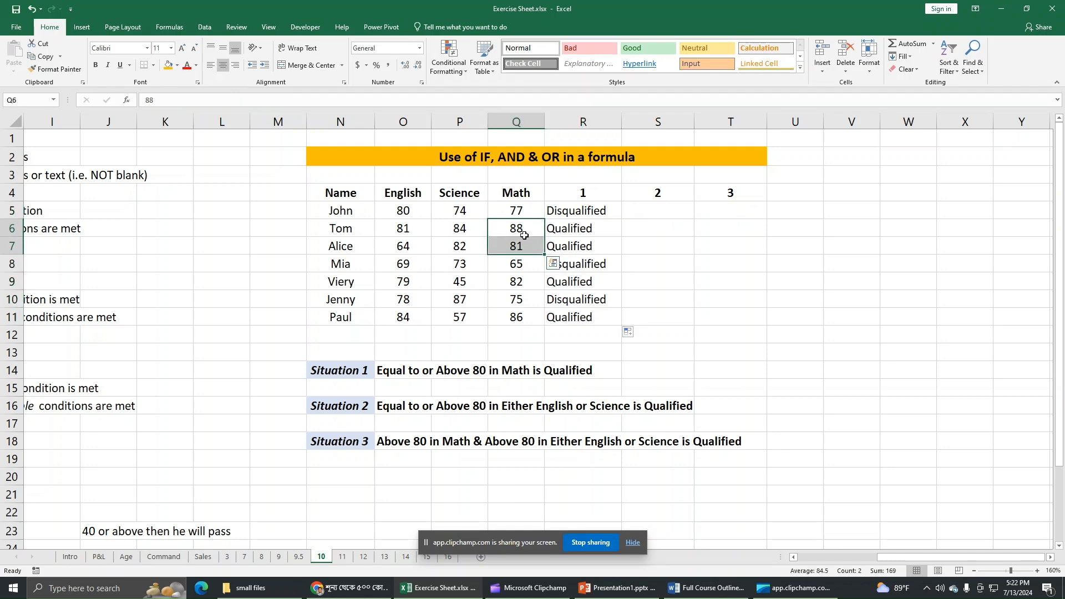
pyautogui.click(525, 284)
pyautogui.click(556, 283)
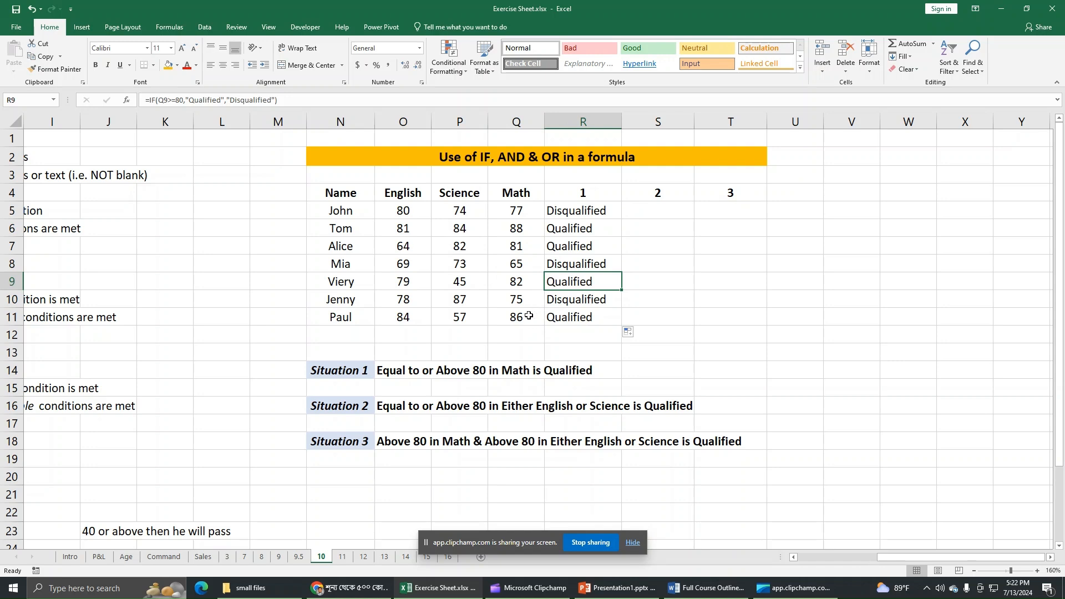
pyautogui.click(565, 317)
pyautogui.click(526, 299)
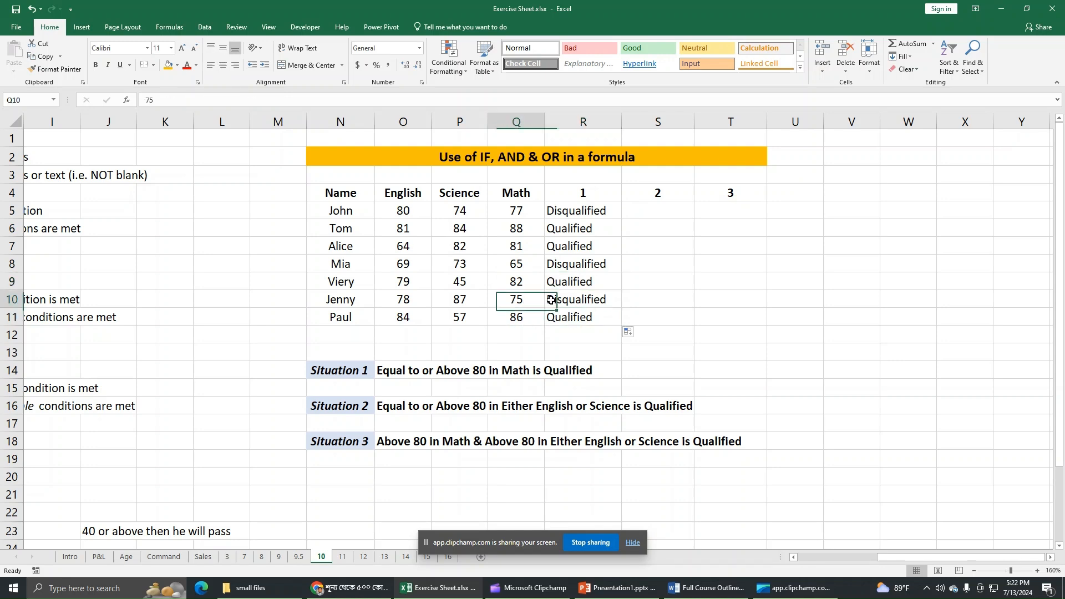
pyautogui.press('Up')
pyautogui.click(521, 212)
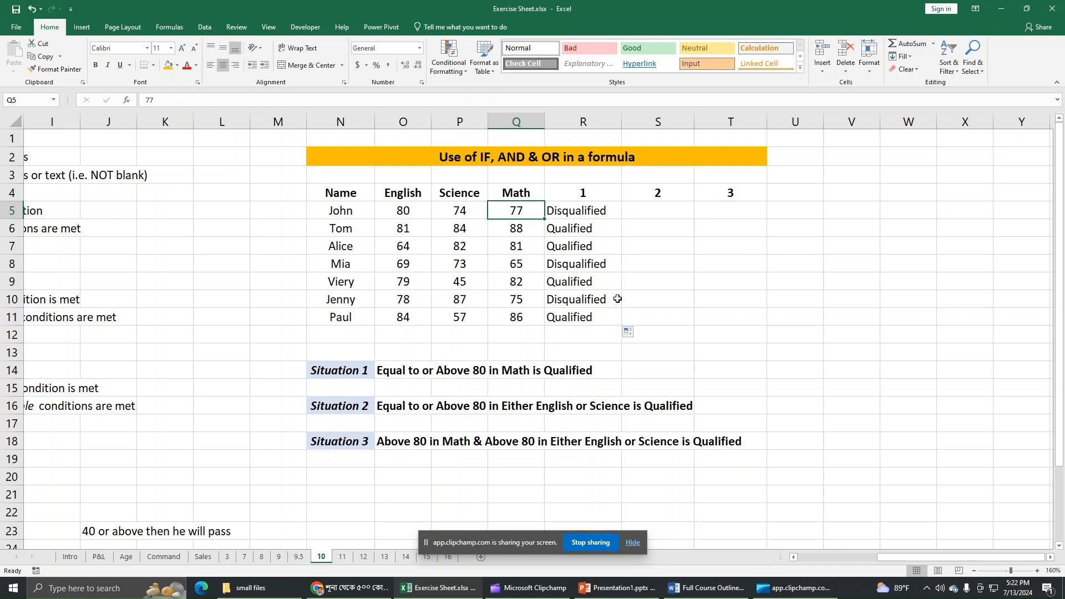
# Begin the Situation 2 formula in cell S5 with =IF(OR(O5>=80,P5>=80) as the logical test
pyautogui.click(362, 409)
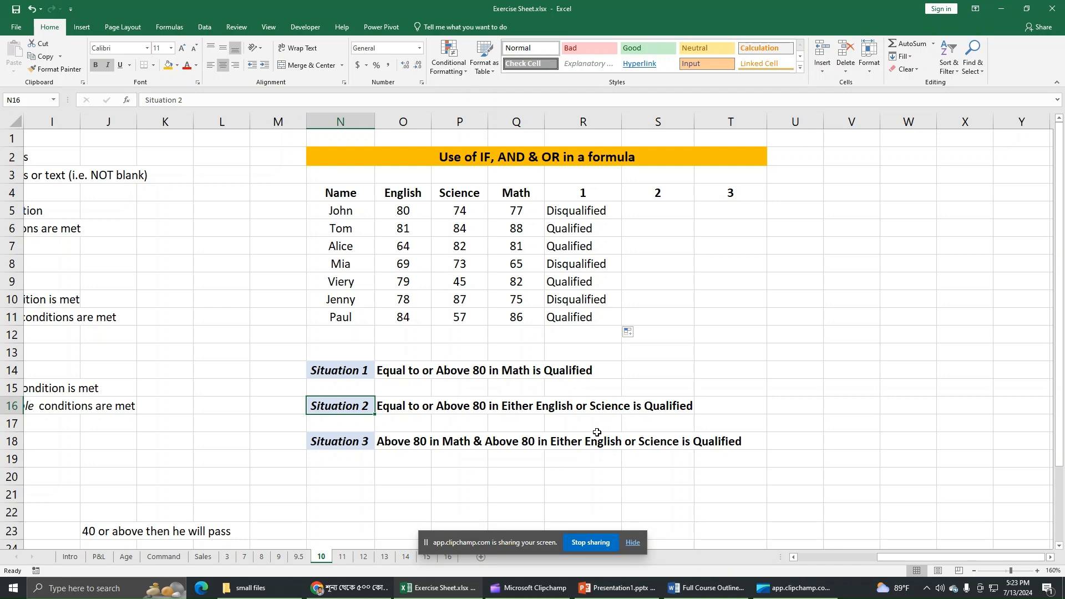
pyautogui.click(672, 216)
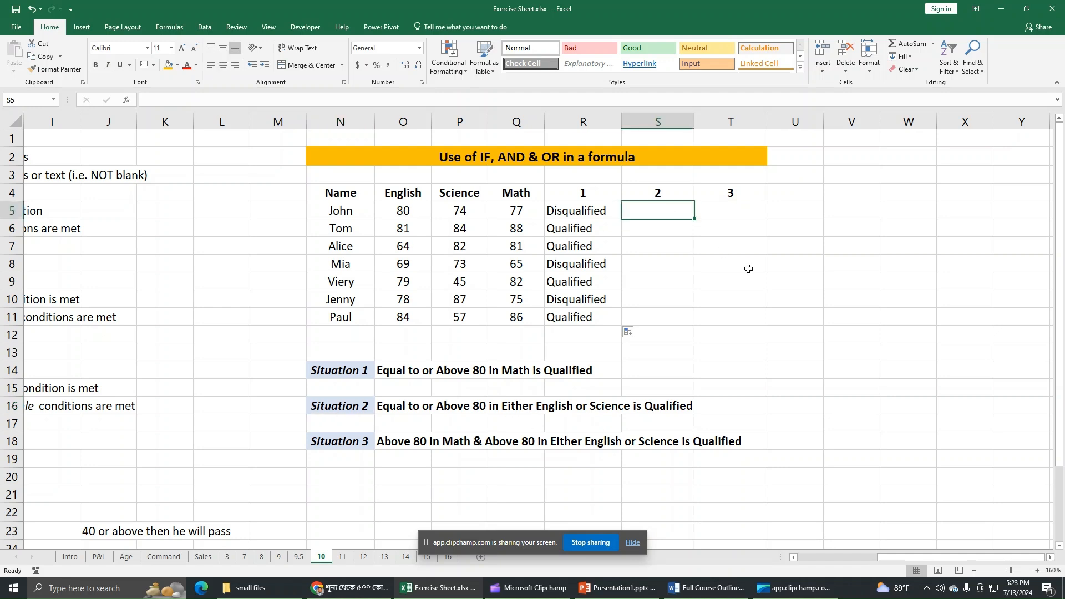
pyautogui.write('=IF')
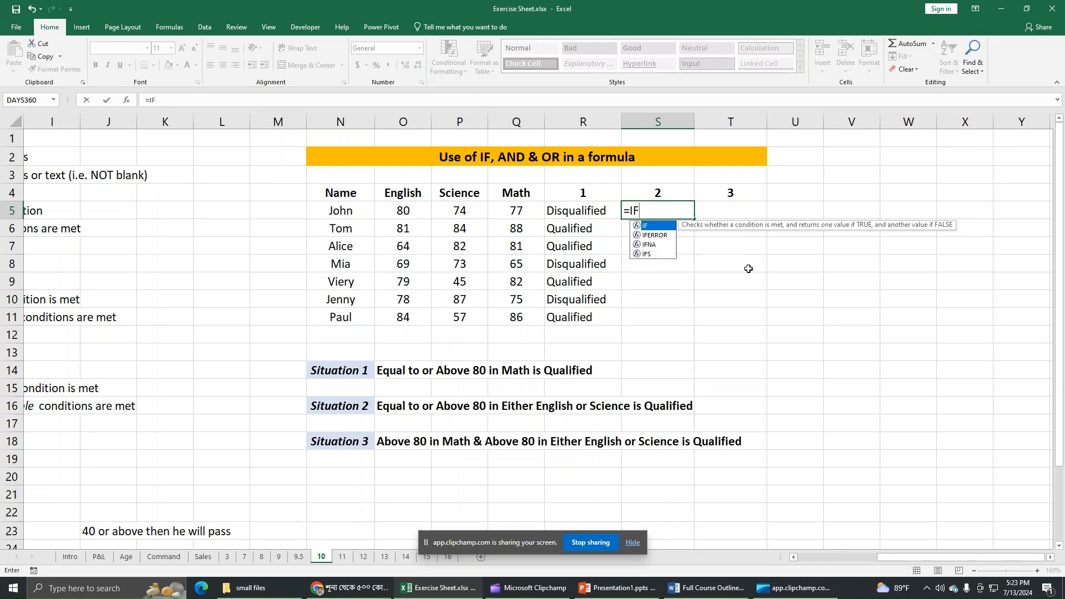
pyautogui.write('(')
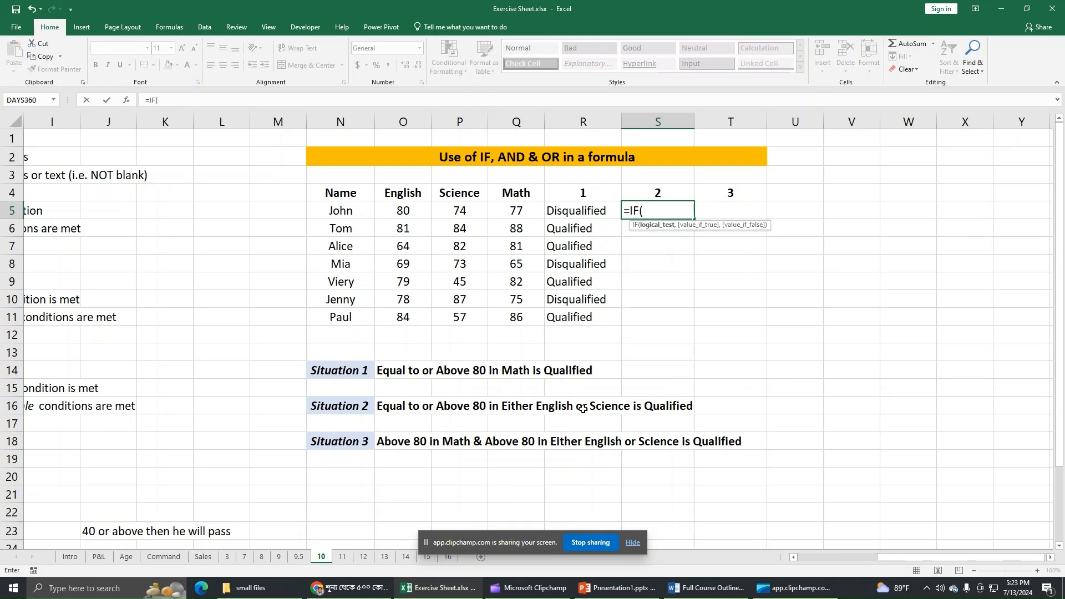
pyautogui.write('OR')
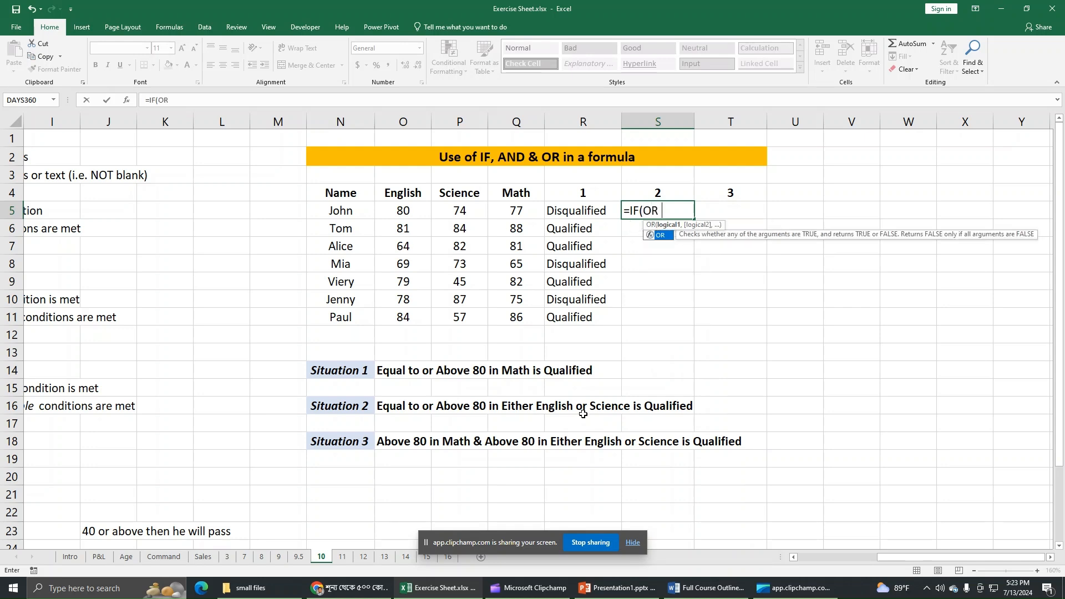
pyautogui.write('(')
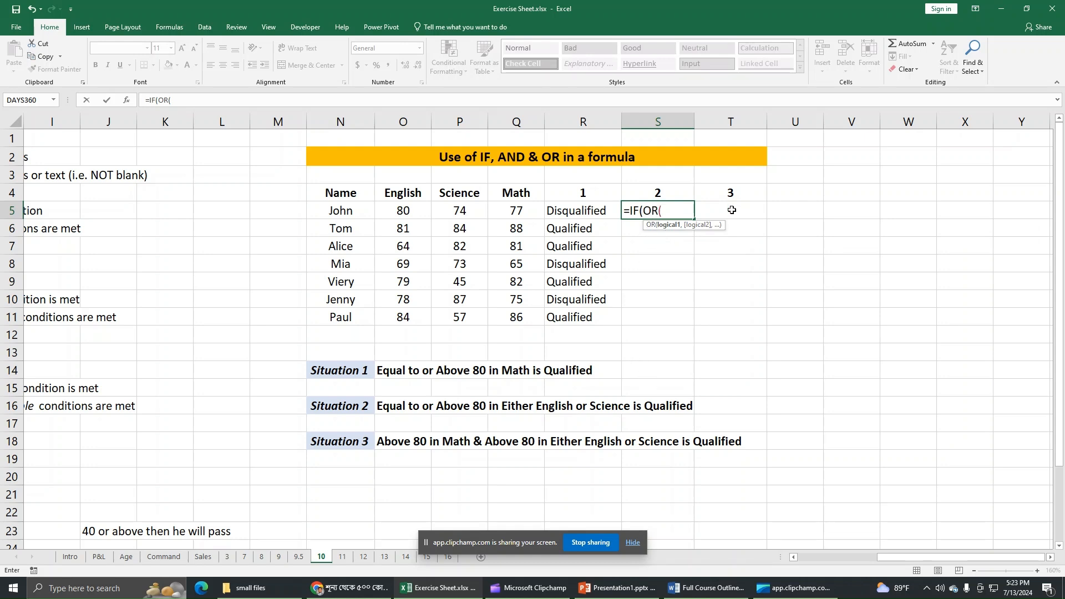
pyautogui.click(396, 212)
pyautogui.write('>=')
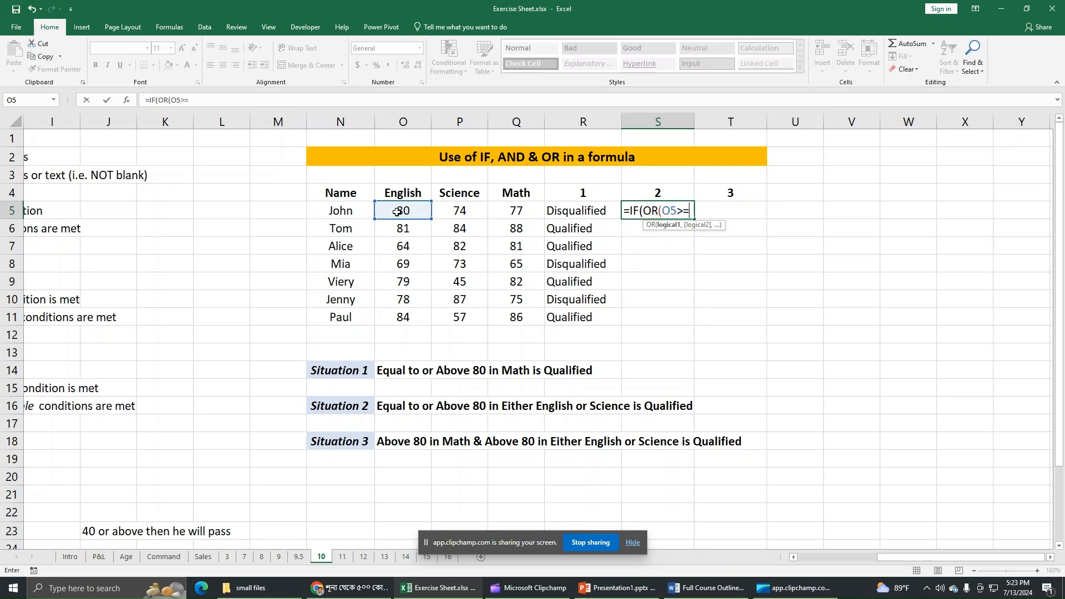
pyautogui.write('80,')
pyautogui.click(451, 211)
pyautogui.write('>=80')
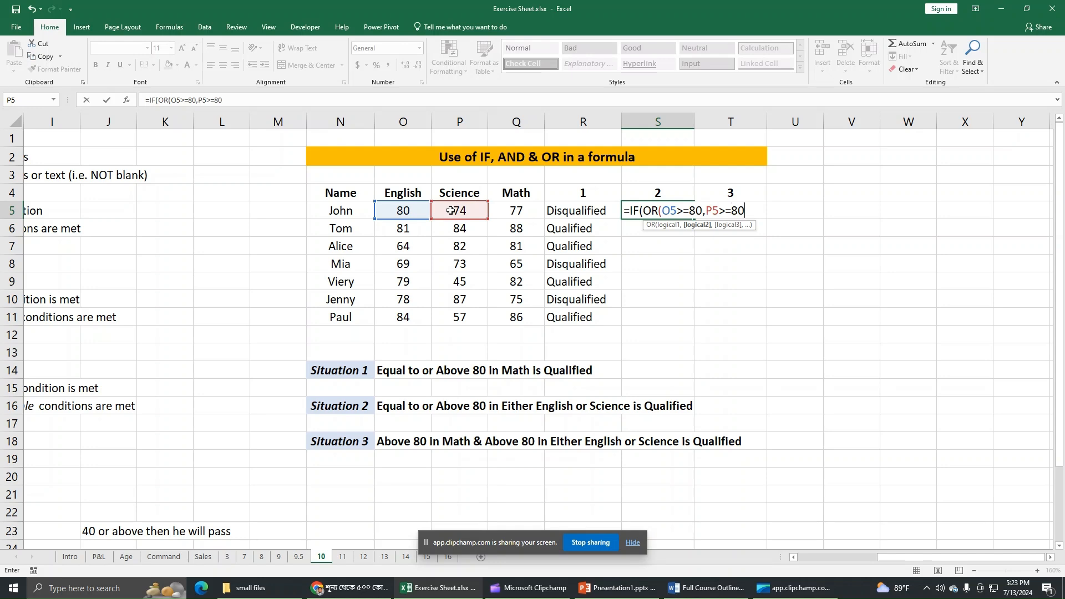
pyautogui.write(')')
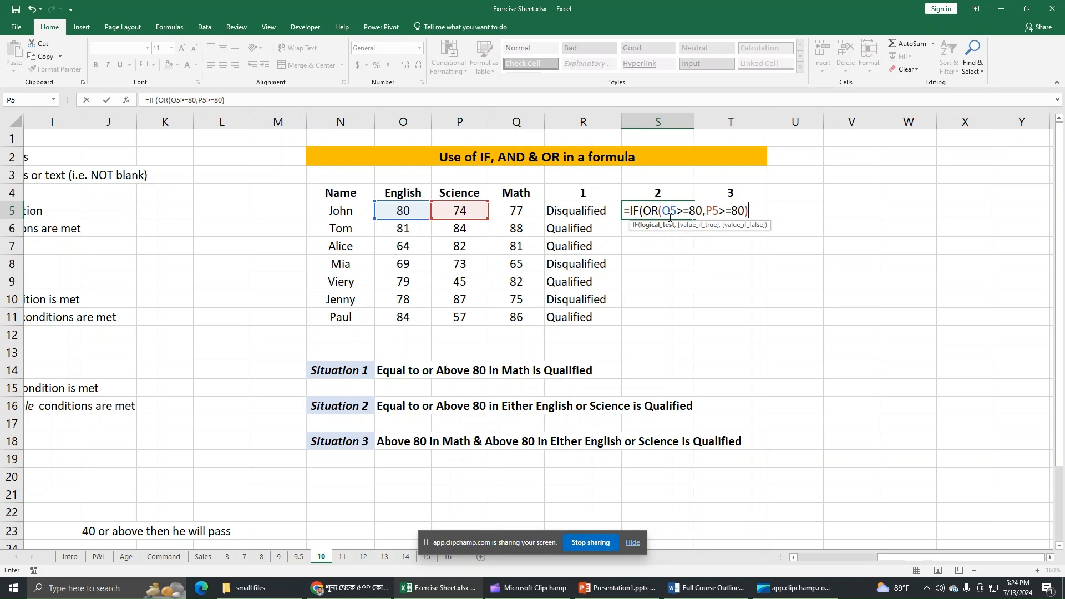
# Complete the S5 formula with "Qualified" if true and "Disqualified" if false, and fill it down through S11
pyautogui.moveTo(643, 213); pyautogui.dragTo(749, 222)
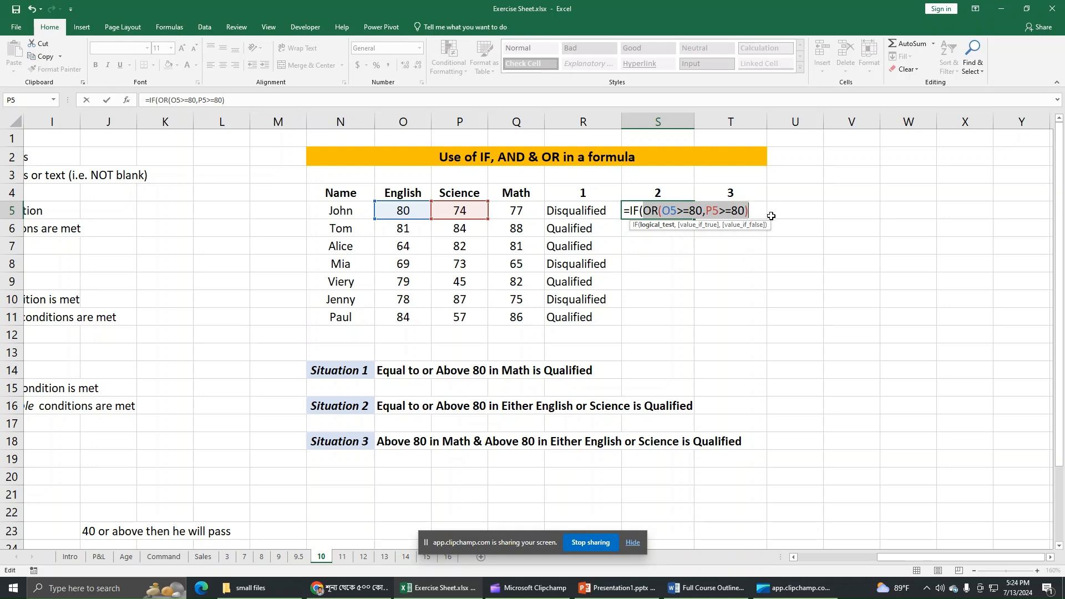
pyautogui.click(272, 104)
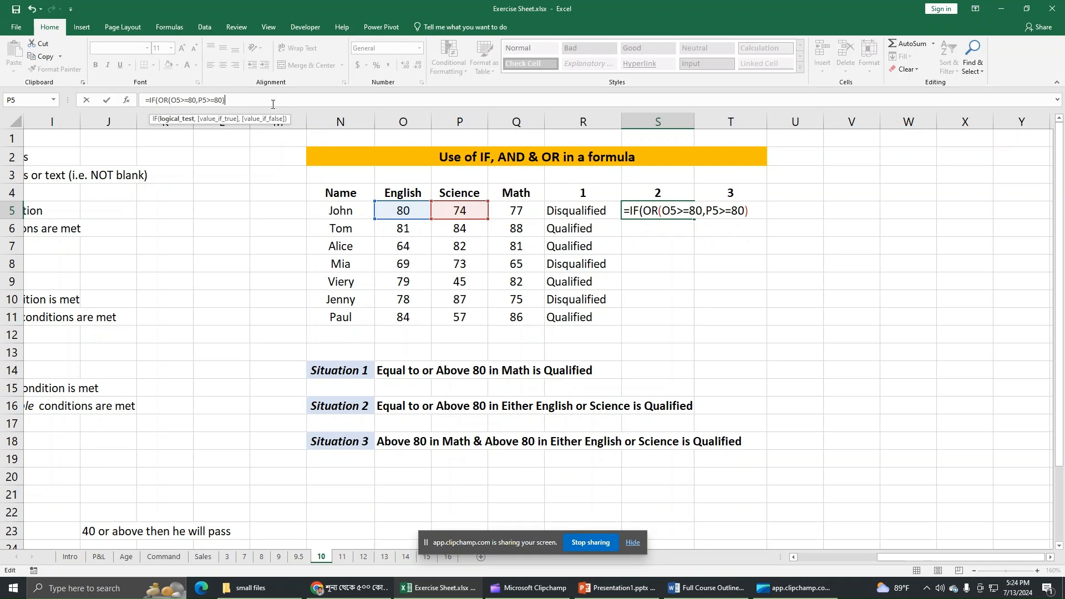
pyautogui.write(',"Qualified')
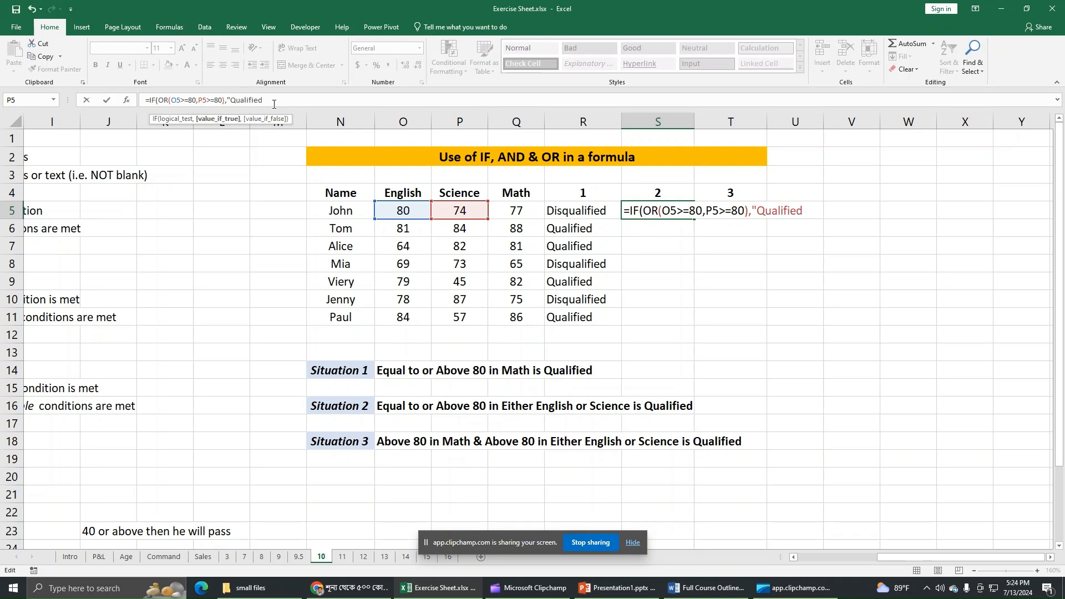
pyautogui.write('","Disqualified"')
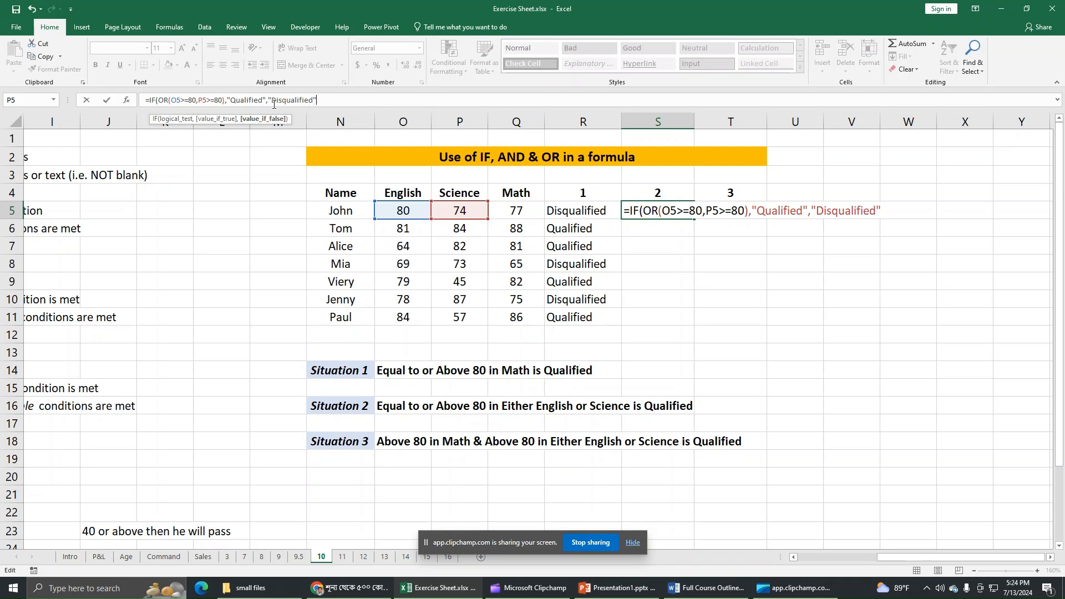
pyautogui.write(')')
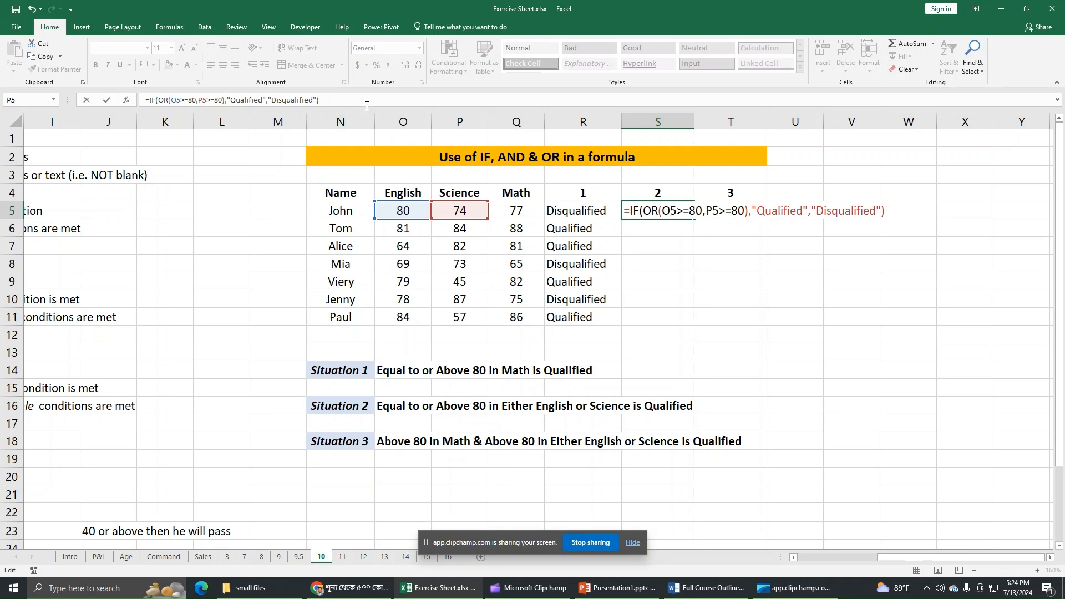
pyautogui.press('Return')
pyautogui.click(688, 212)
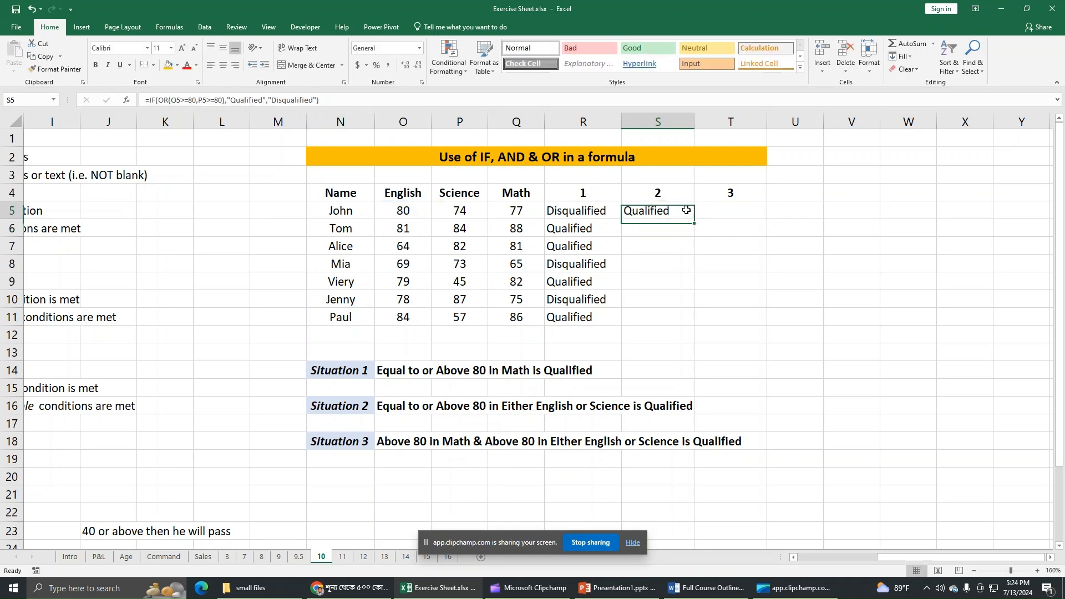
pyautogui.moveTo(696, 218); pyautogui.dragTo(699, 321)
# Compare the English and Science scores with the Situation 2 results in column S
pyautogui.click(411, 213)
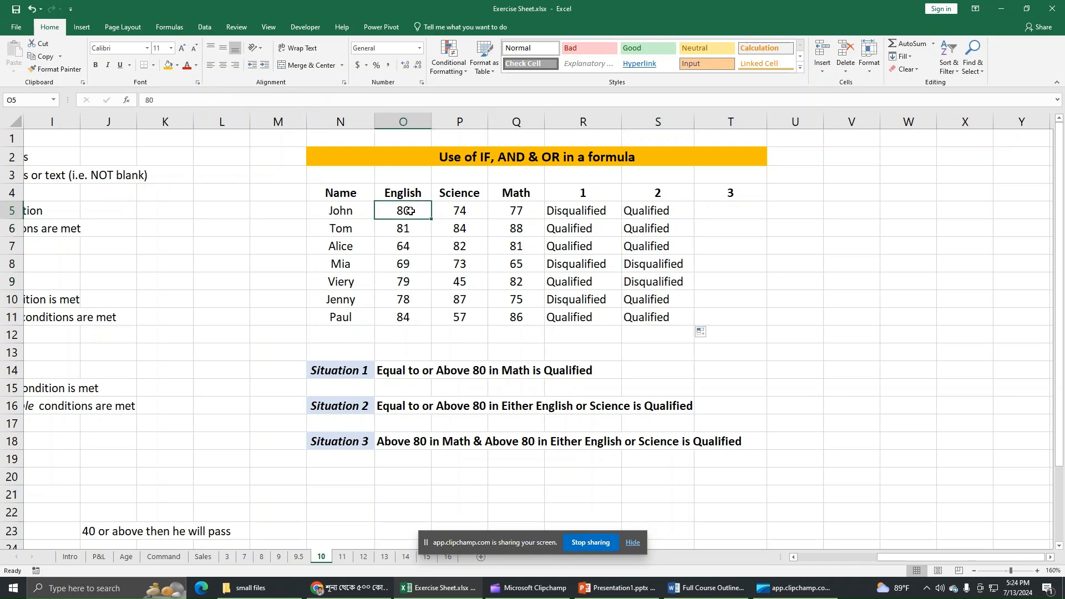
pyautogui.click(666, 213)
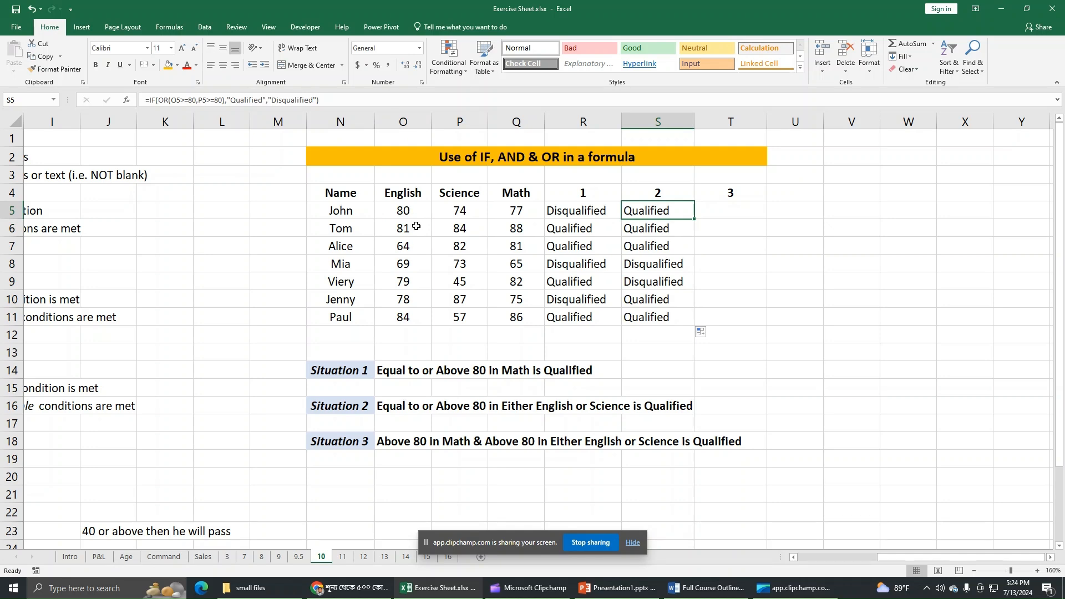
pyautogui.click(416, 227)
pyautogui.click(646, 232)
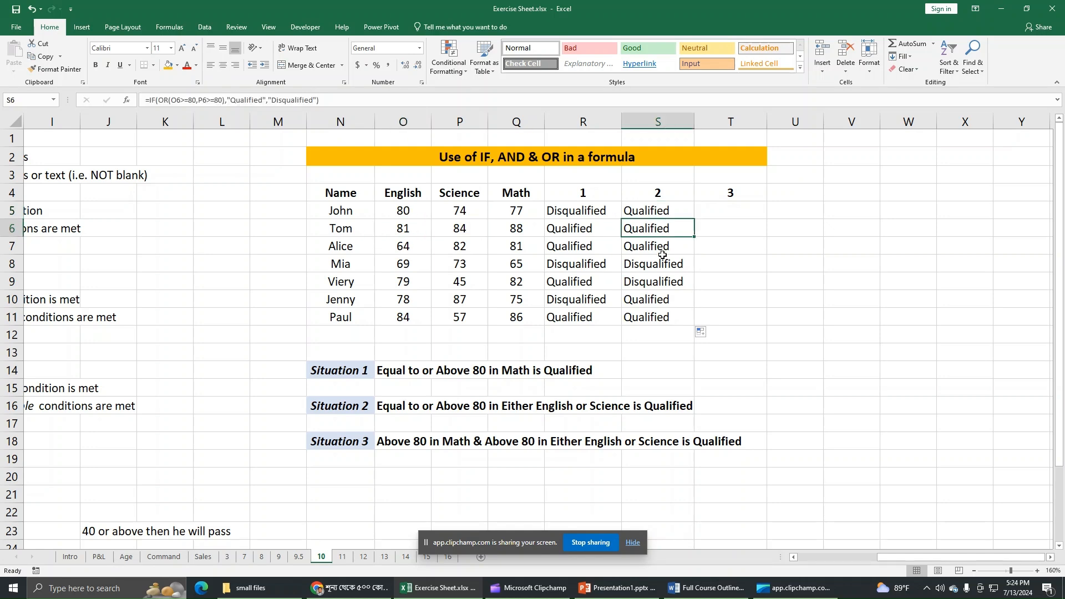
pyautogui.click(436, 248)
pyautogui.click(655, 246)
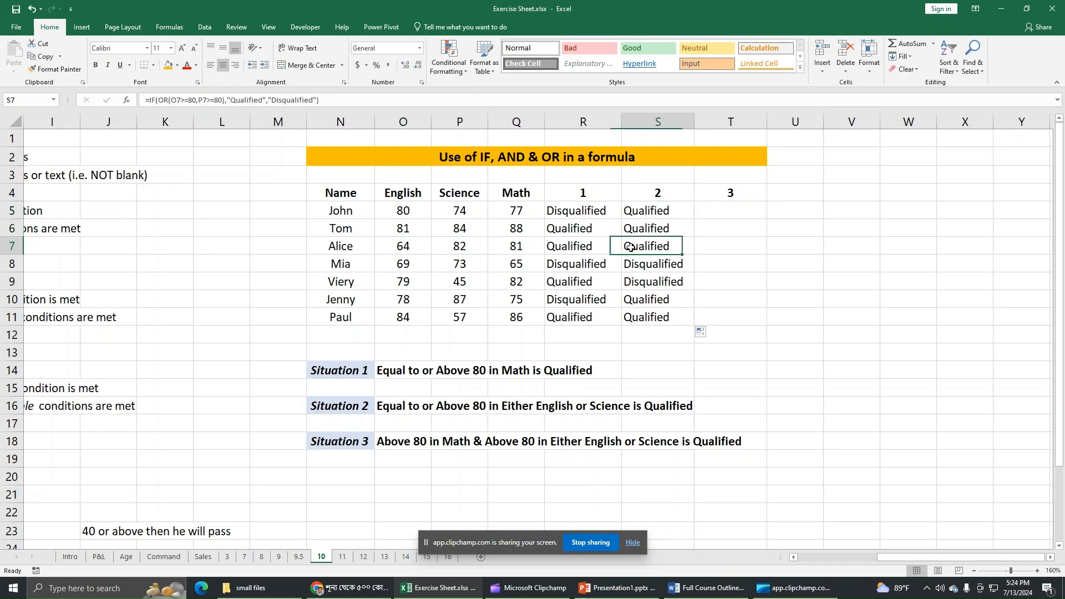
pyautogui.moveTo(392, 265); pyautogui.dragTo(461, 283)
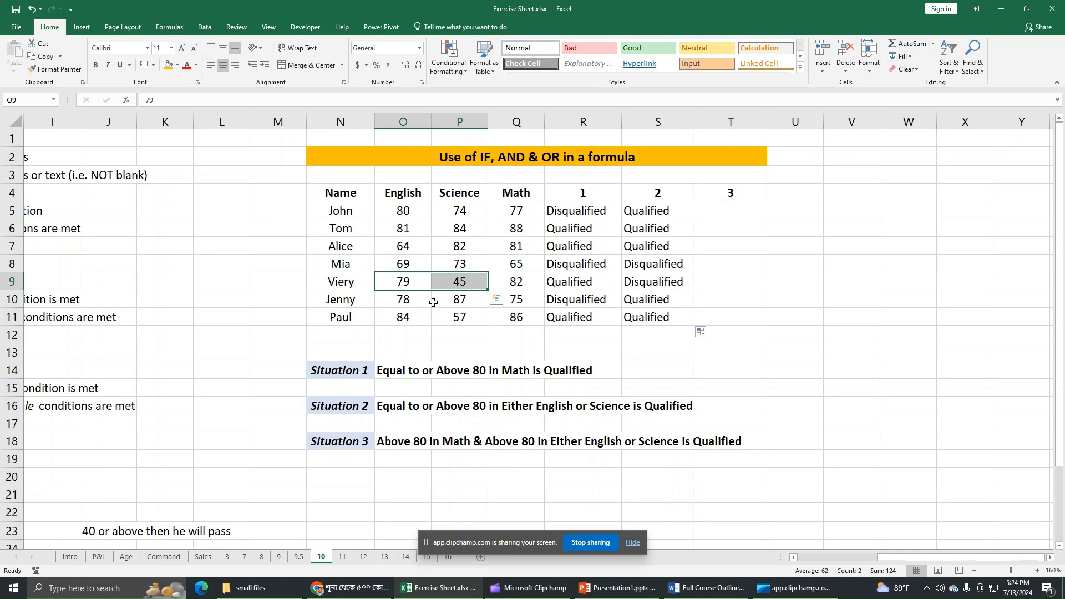
pyautogui.click(458, 301)
pyautogui.click(411, 326)
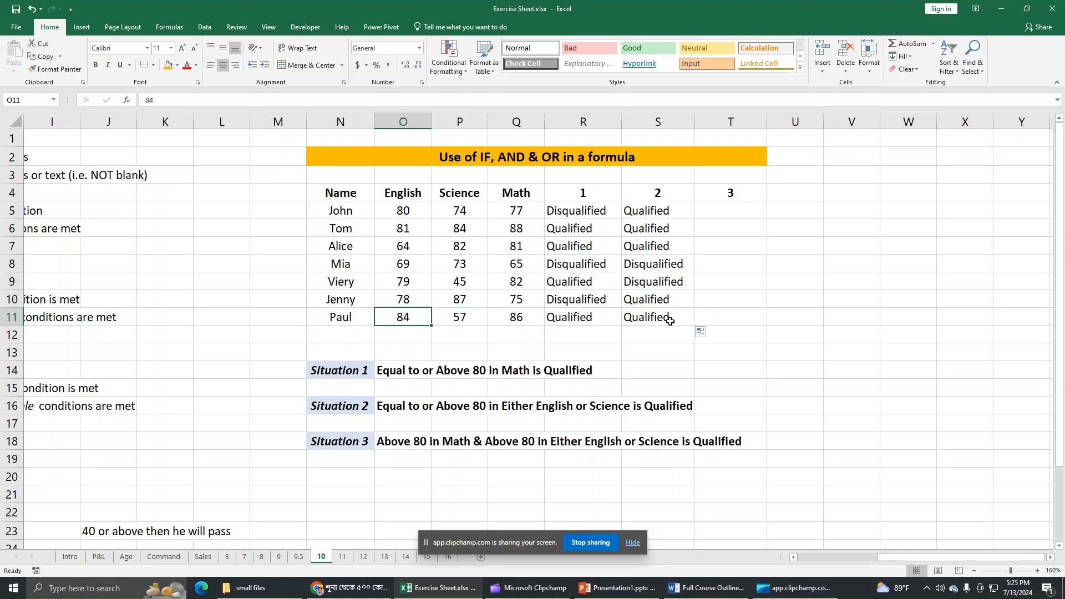
# Begin the Situation 3 formula in cell T5 with =IF(AND(Q5>80, so that Math above 80 is the first AND condition
pyautogui.click(714, 216)
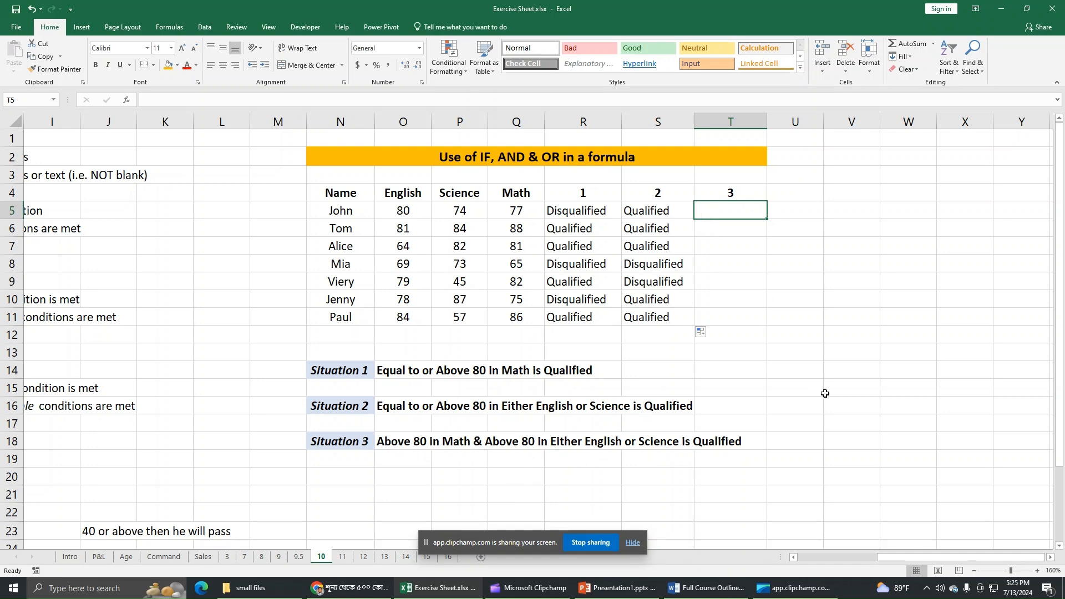
pyautogui.write('=I')
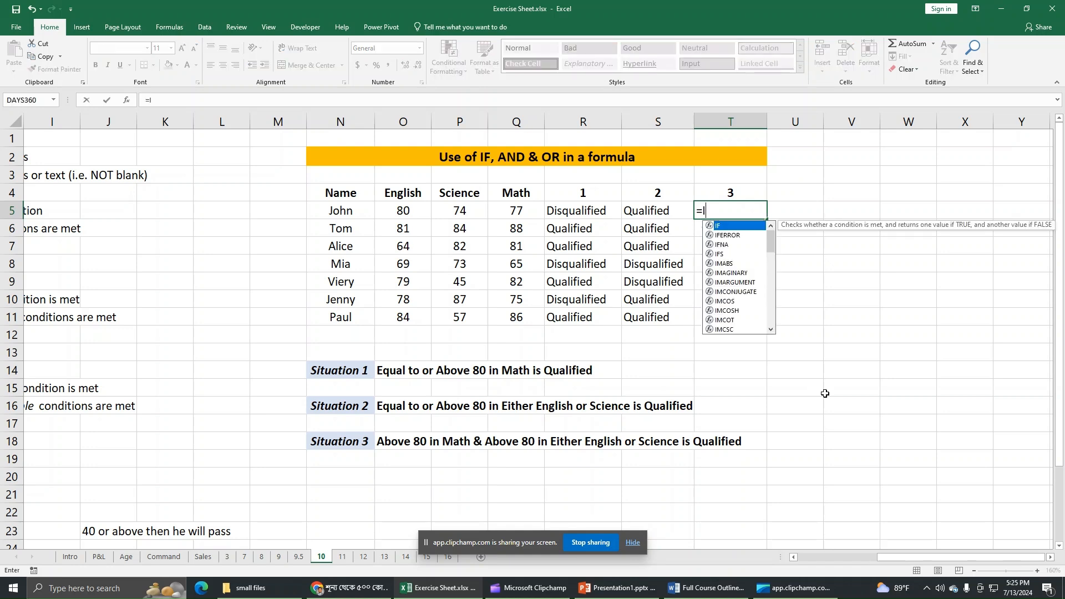
pyautogui.write('F(')
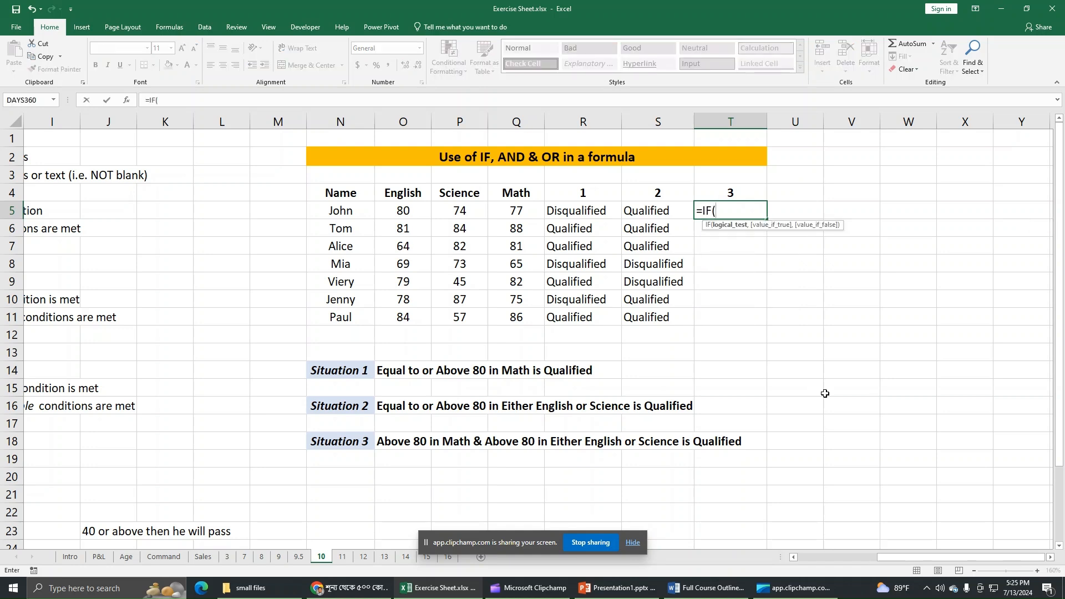
pyautogui.write('AND')
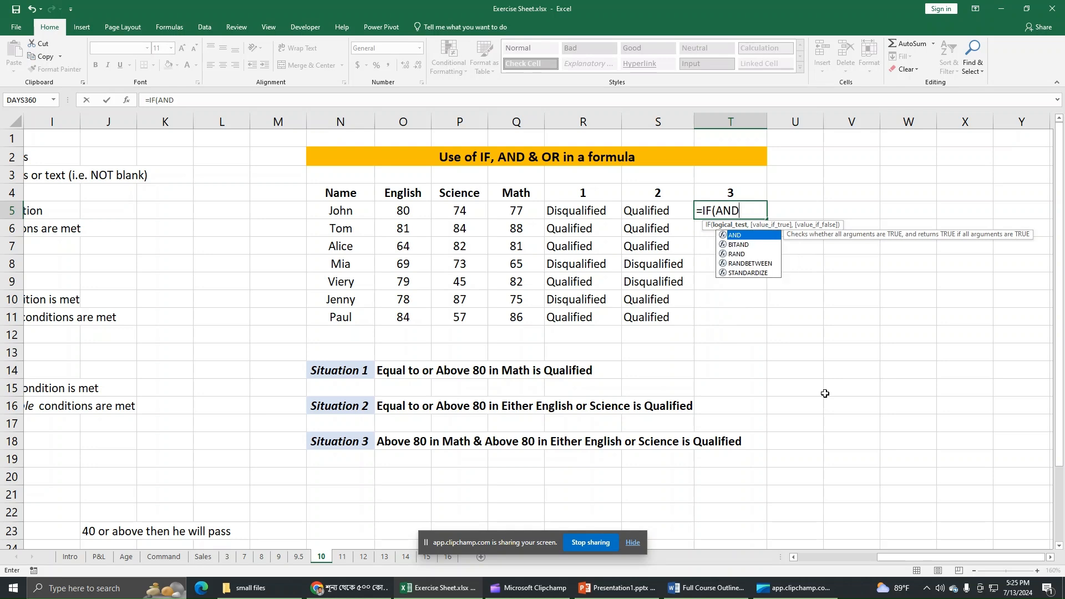
pyautogui.write('(')
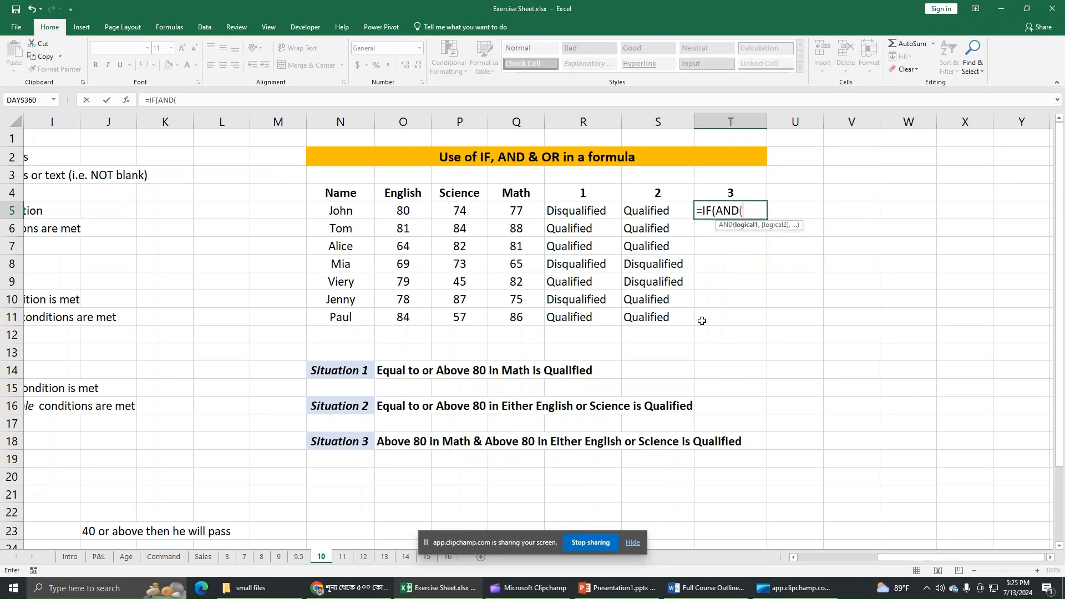
pyautogui.click(536, 208)
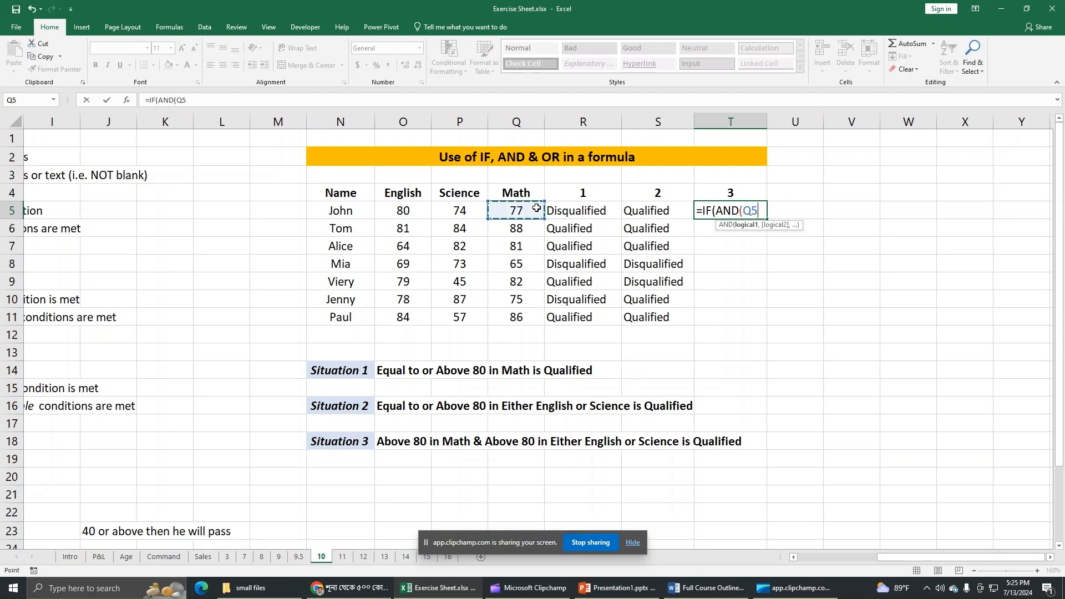
pyautogui.write('>80')
pyautogui.write(',')
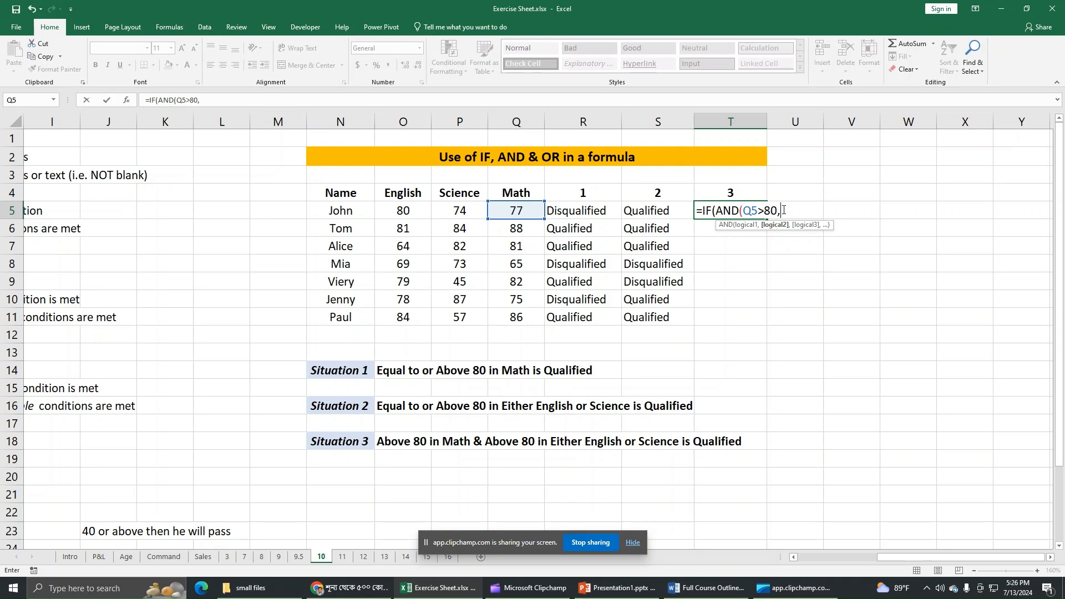
# Nest OR(O5>80,P5>80) as the second AND condition in the T5 formula and close the AND function
pyautogui.write('OR')
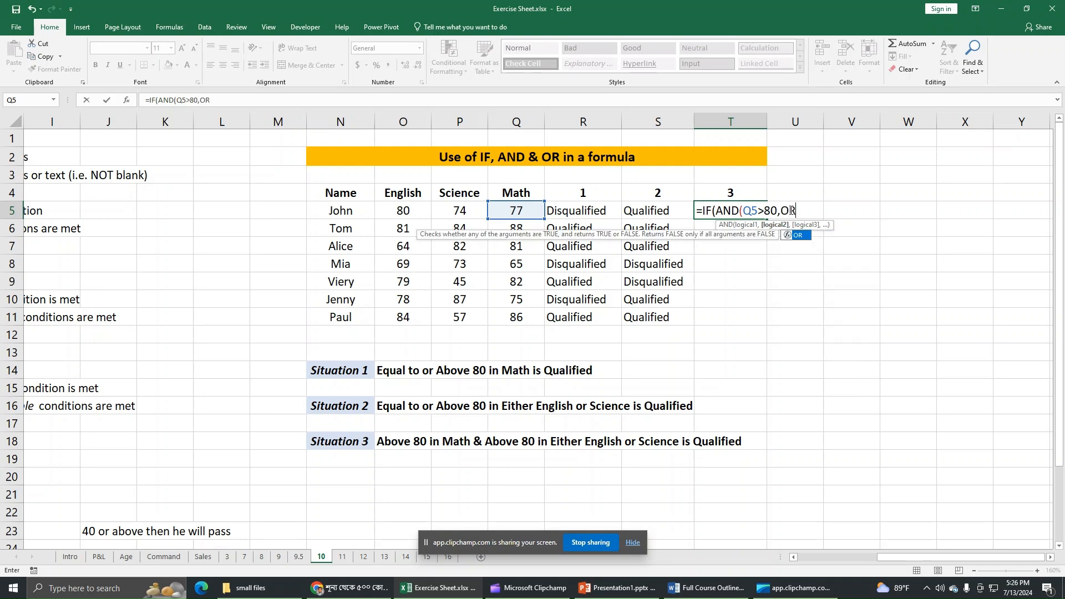
pyautogui.write('(')
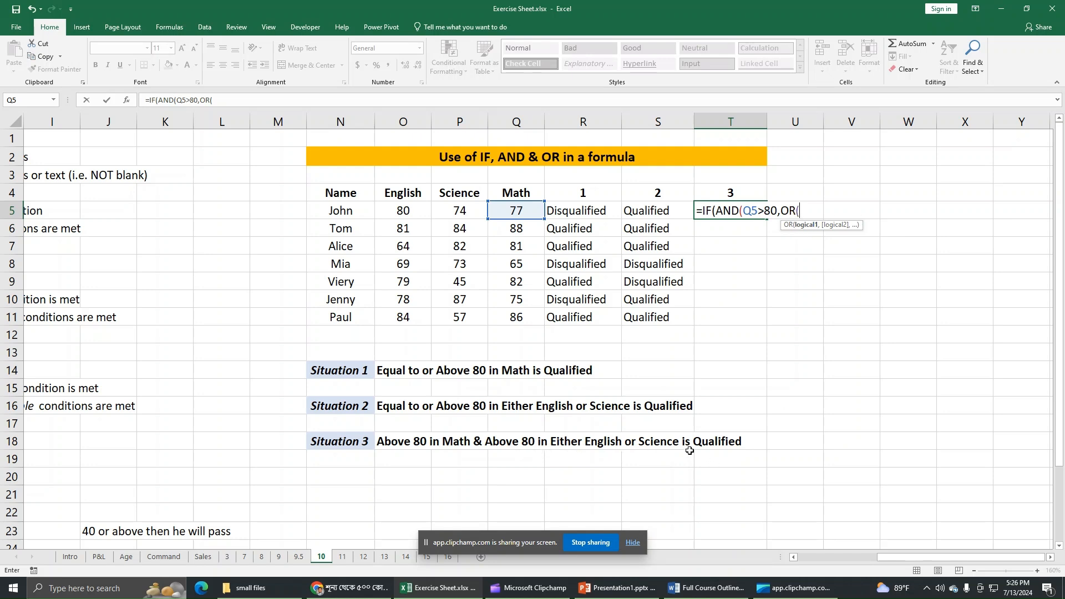
pyautogui.click(394, 210)
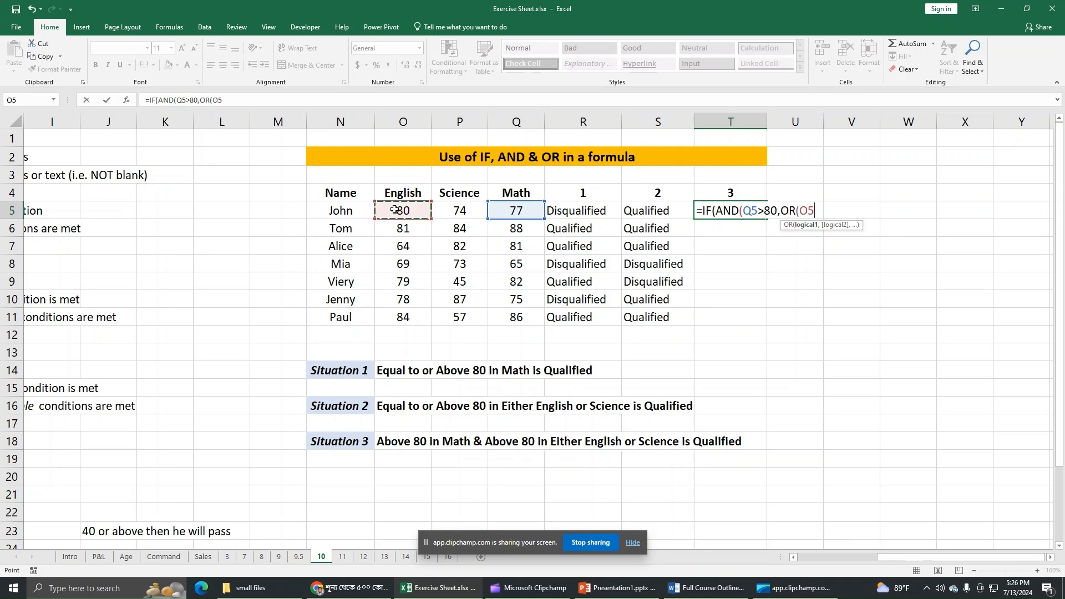
pyautogui.write('>80,')
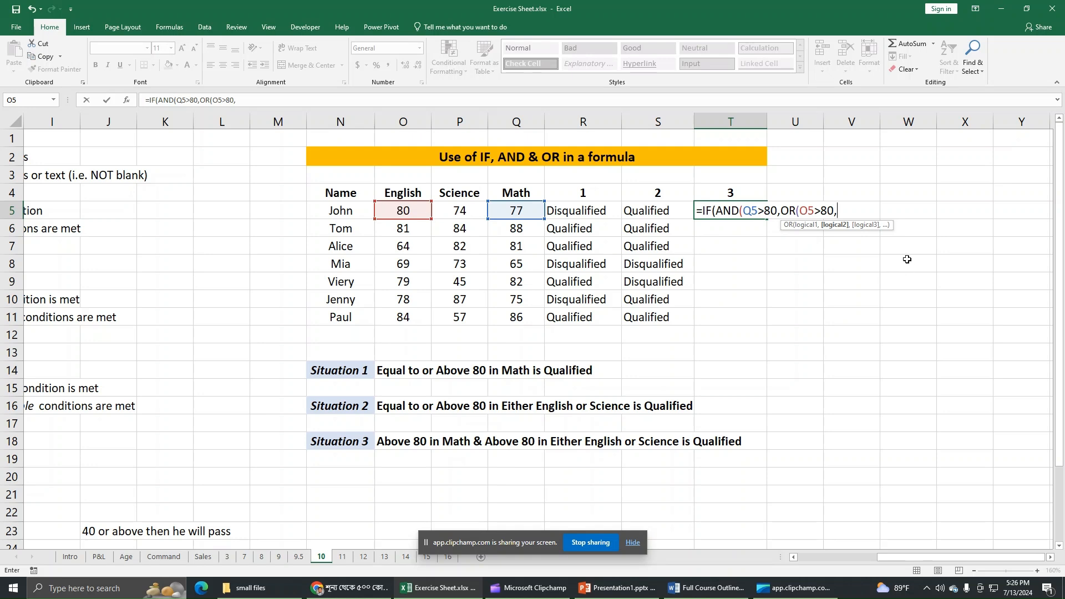
pyautogui.click(468, 212)
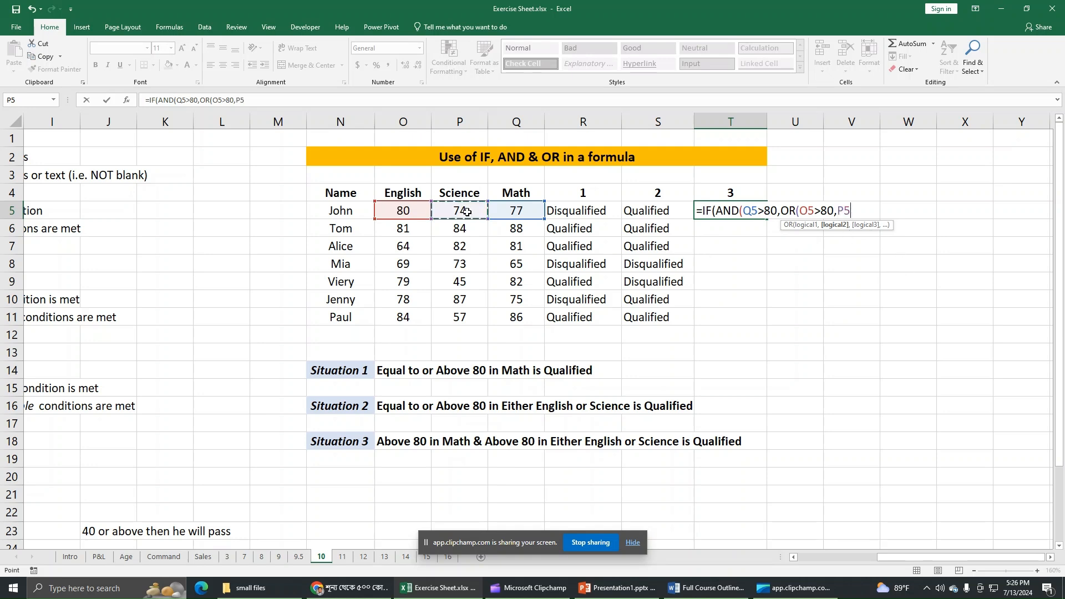
pyautogui.write('>80')
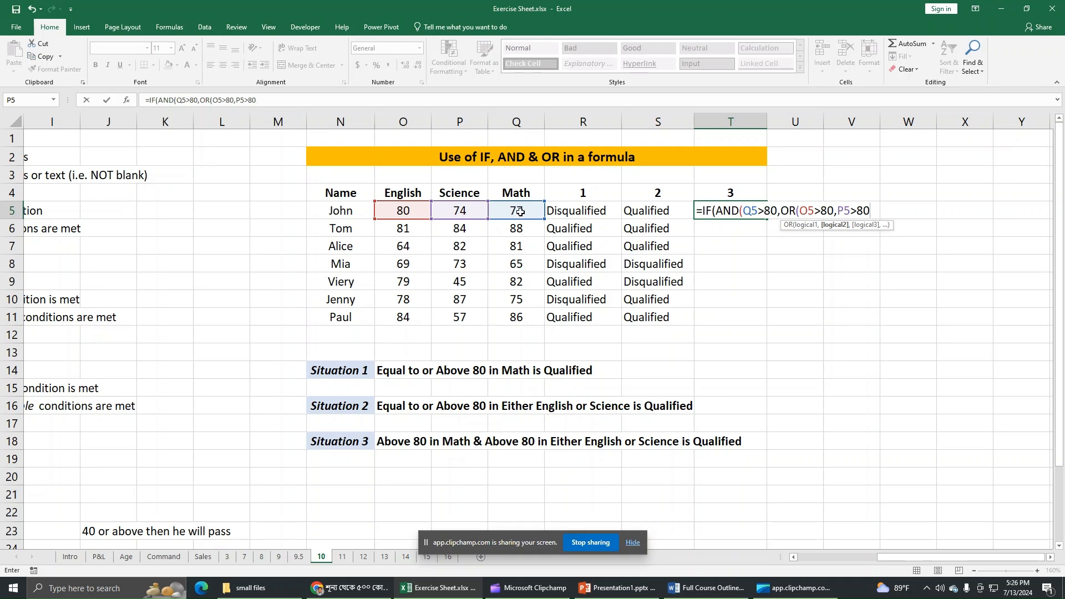
pyautogui.write(')')
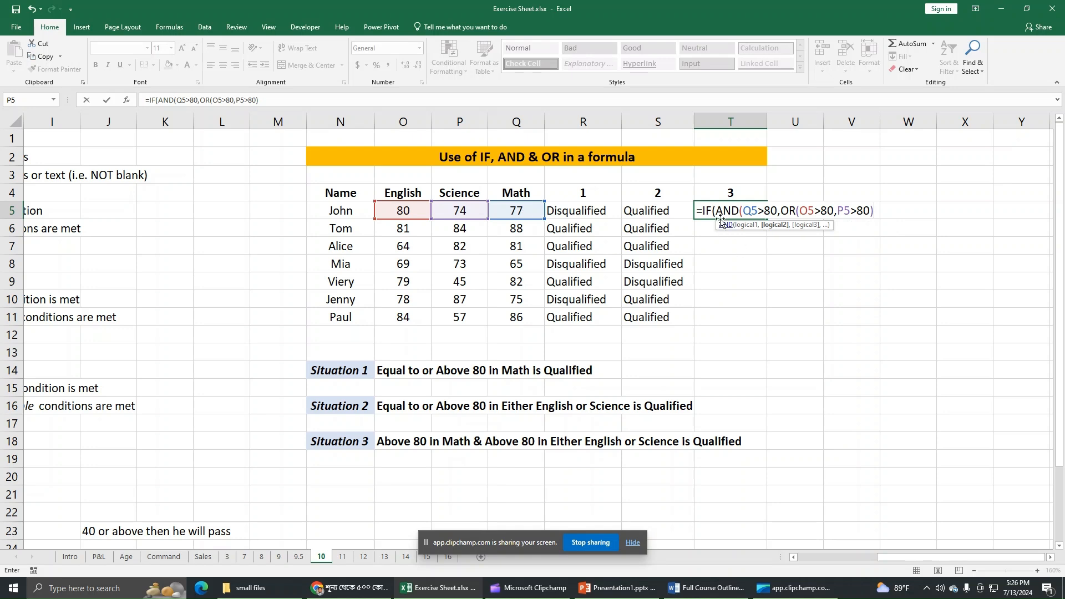
pyautogui.moveTo(716, 211); pyautogui.dragTo(886, 225)
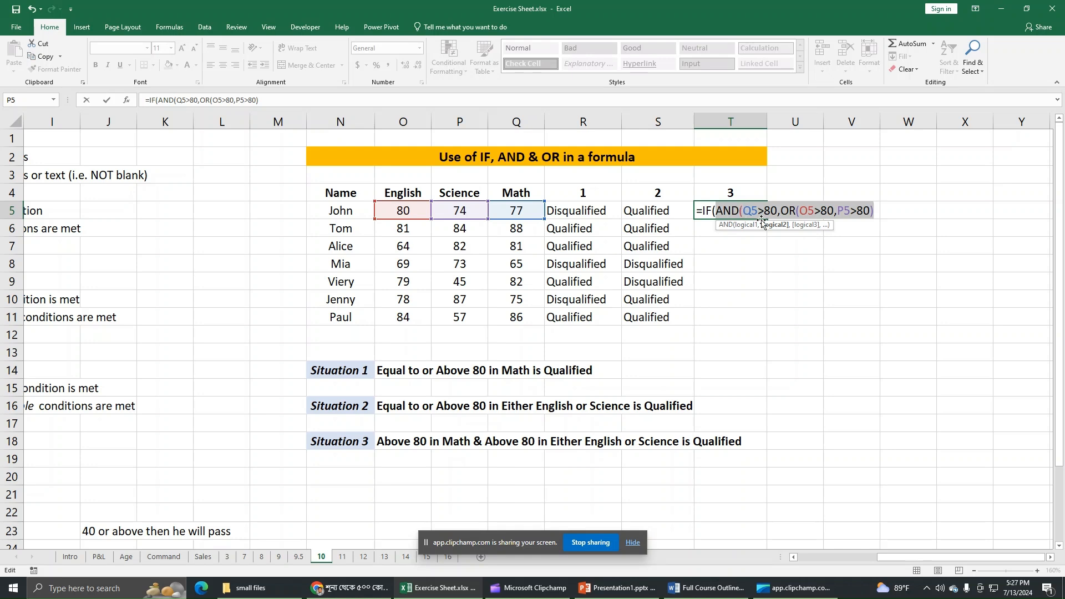
pyautogui.click(312, 100)
pyautogui.write(')')
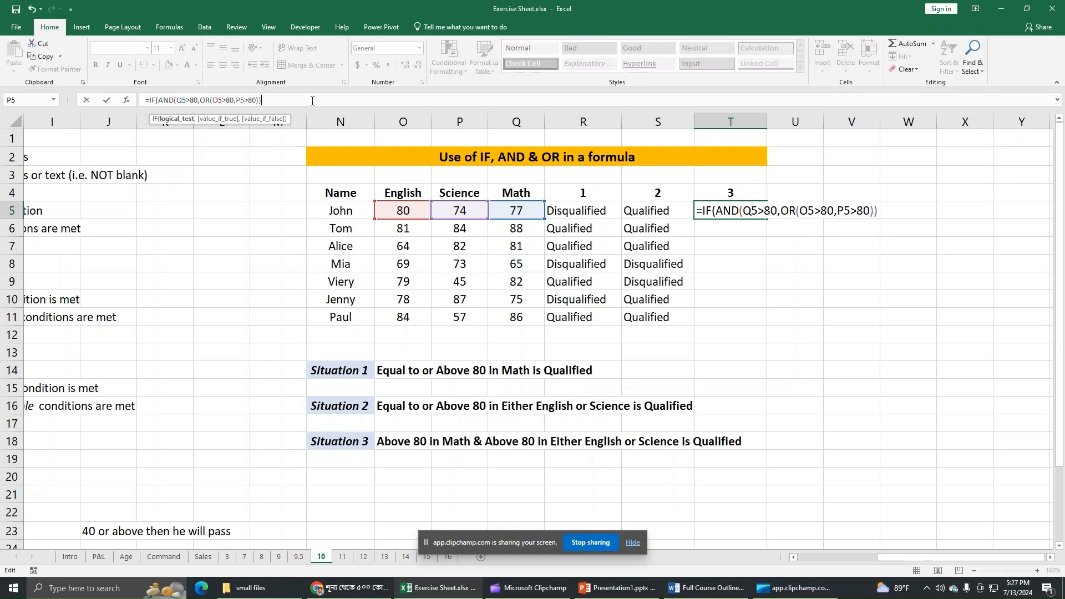
# Examine the English and Science conditions inside the OR function of the T5 formula
pyautogui.click(799, 211)
pyautogui.hotkey('shift', 'Right')
pyautogui.hotkey('shift', 'Right')
pyautogui.hotkey('shift', 'Right')
pyautogui.hotkey('shift', 'Right')
pyautogui.hotkey('shift', 'Right')
pyautogui.hotkey('shift', 'Right')
pyautogui.hotkey('shift', 'Right')
pyautogui.hotkey('shift', 'Right')
pyautogui.hotkey('shift', 'Right')
pyautogui.hotkey('shift', 'Right')
pyautogui.hotkey('shift', 'Right')
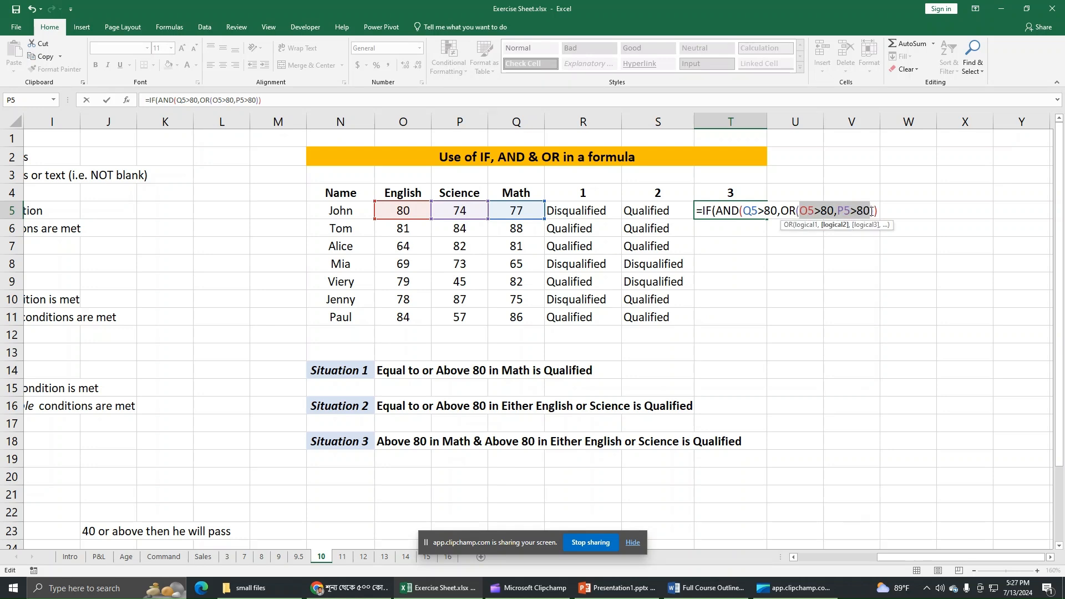
pyautogui.write(')')
# Complete the T5 formula with "Qualified" if true and "Disqualified" if false, and fill it down through T11
pyautogui.click(277, 101)
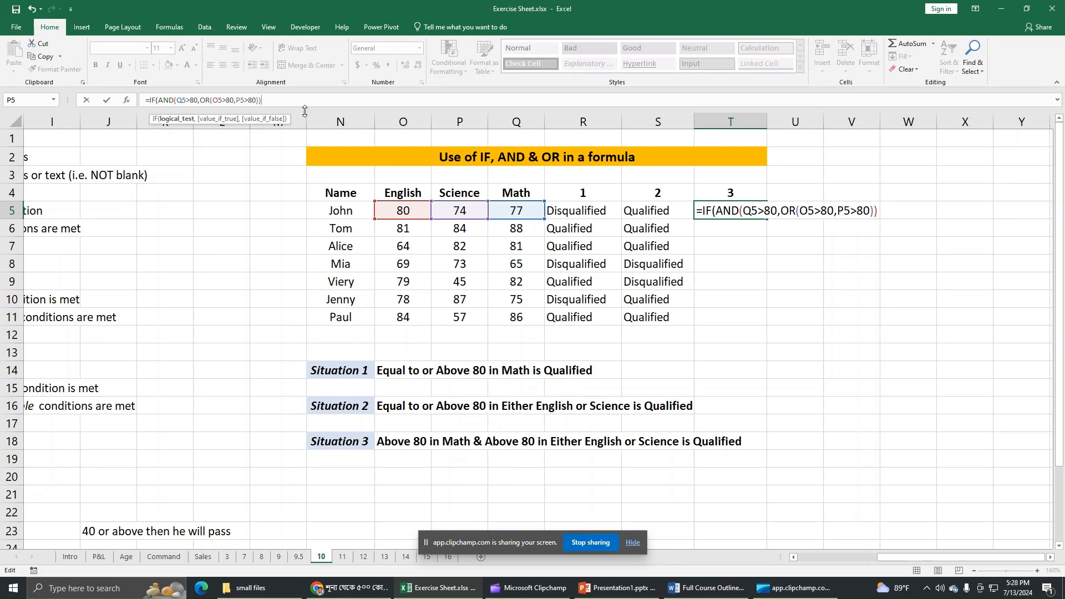
pyautogui.write(',"Qu')
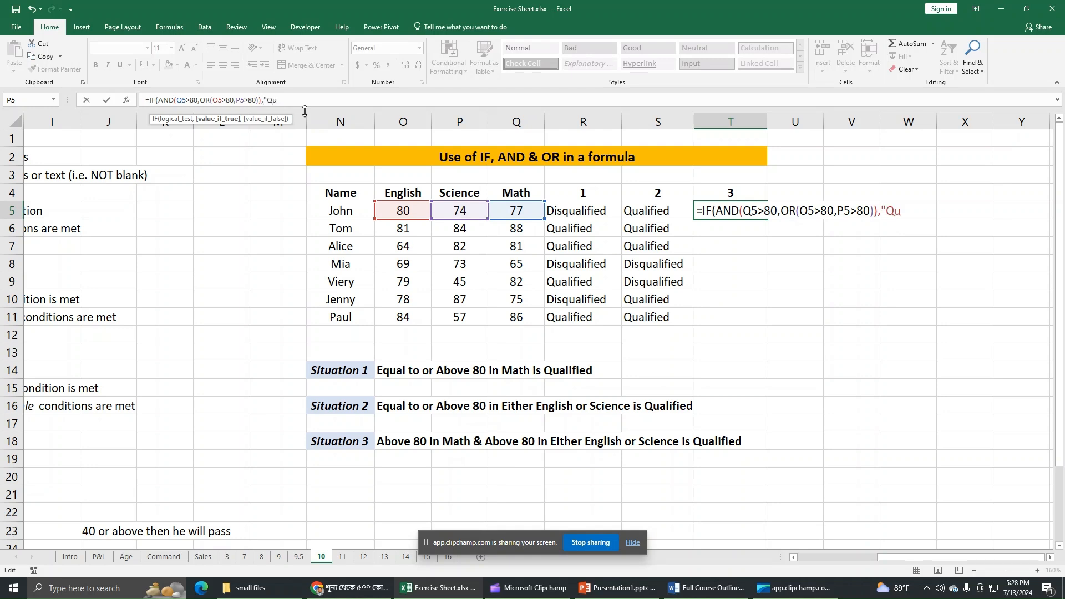
pyautogui.write('alified","Disq')
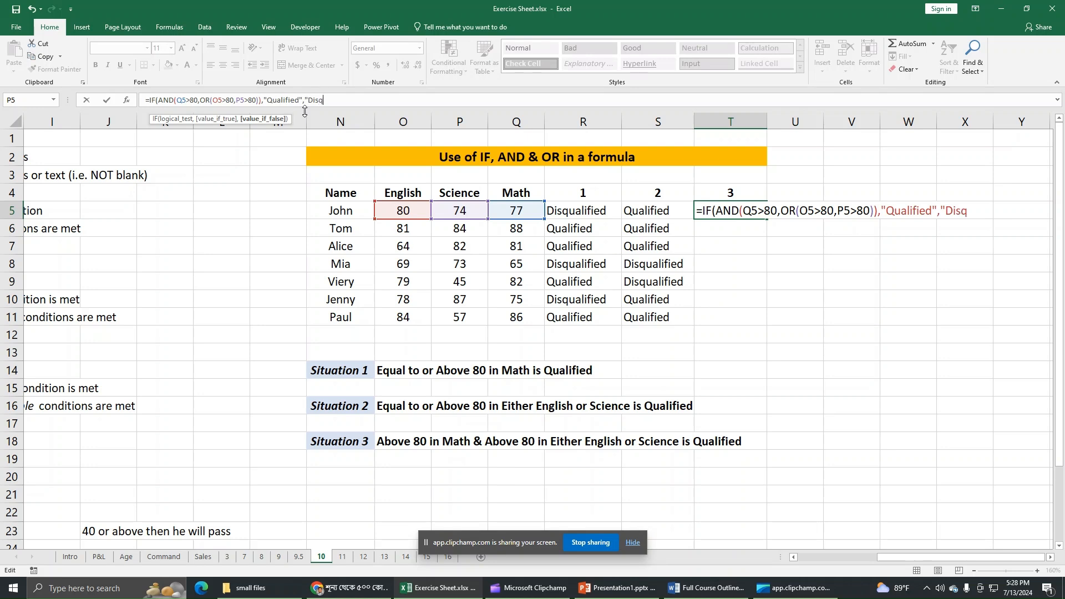
pyautogui.write('ualified")')
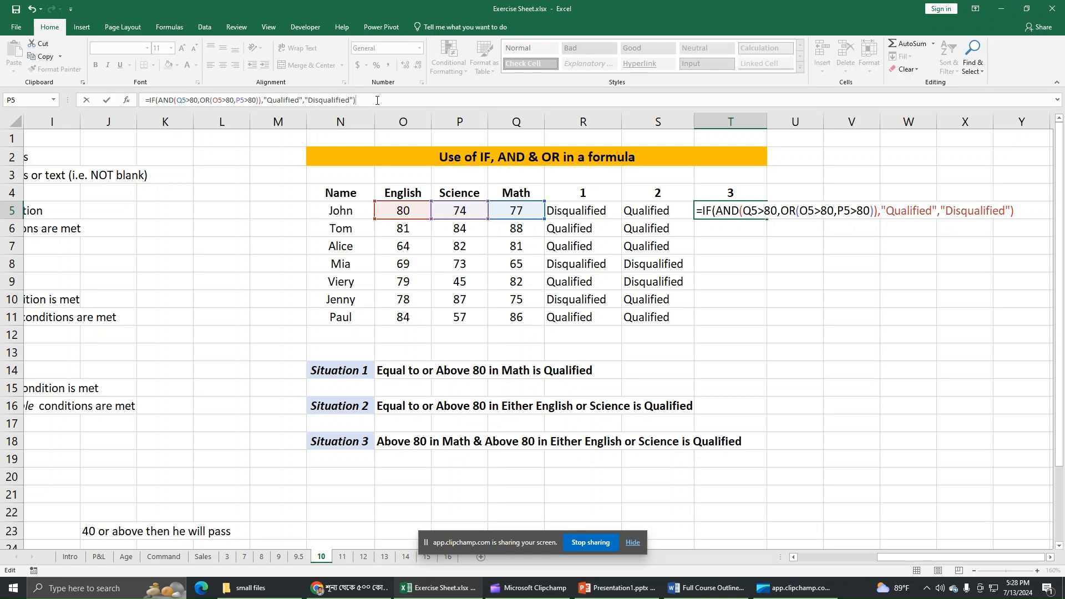
pyautogui.press('Return')
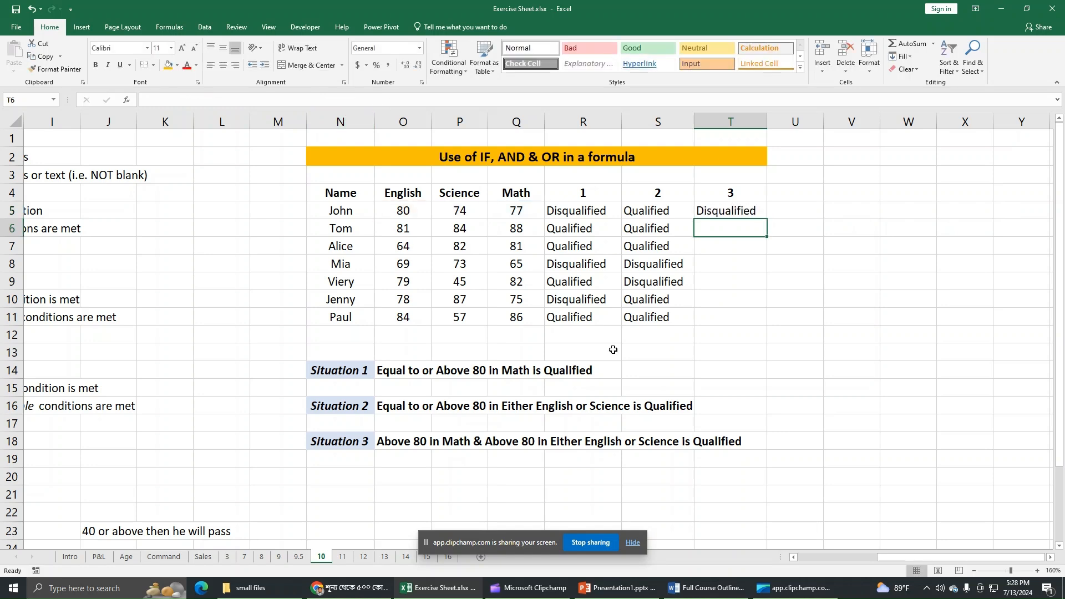
pyautogui.click(752, 213)
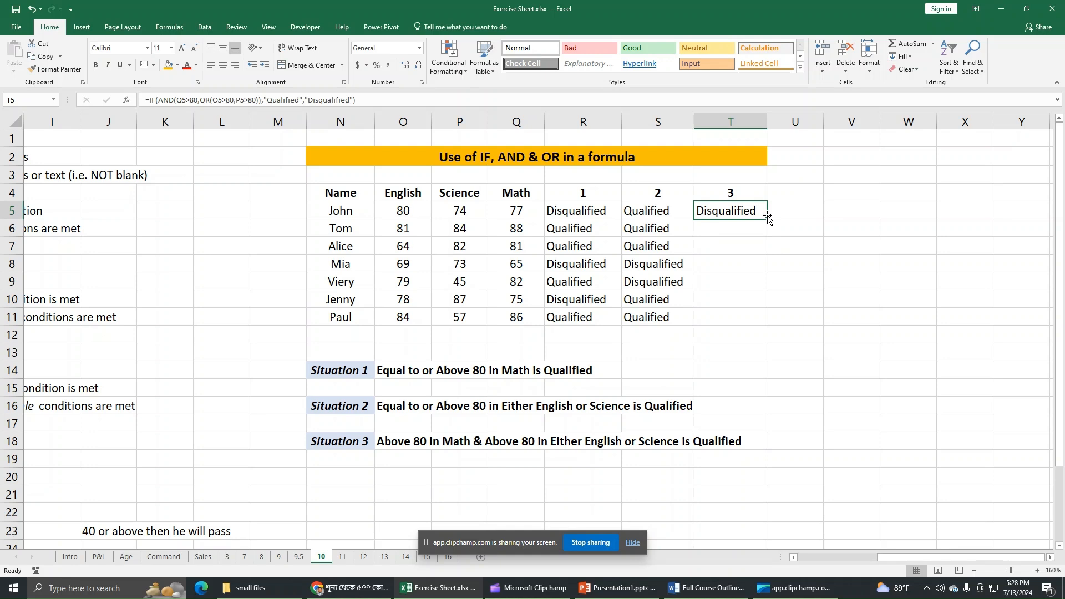
pyautogui.moveTo(767, 217); pyautogui.dragTo(760, 331)
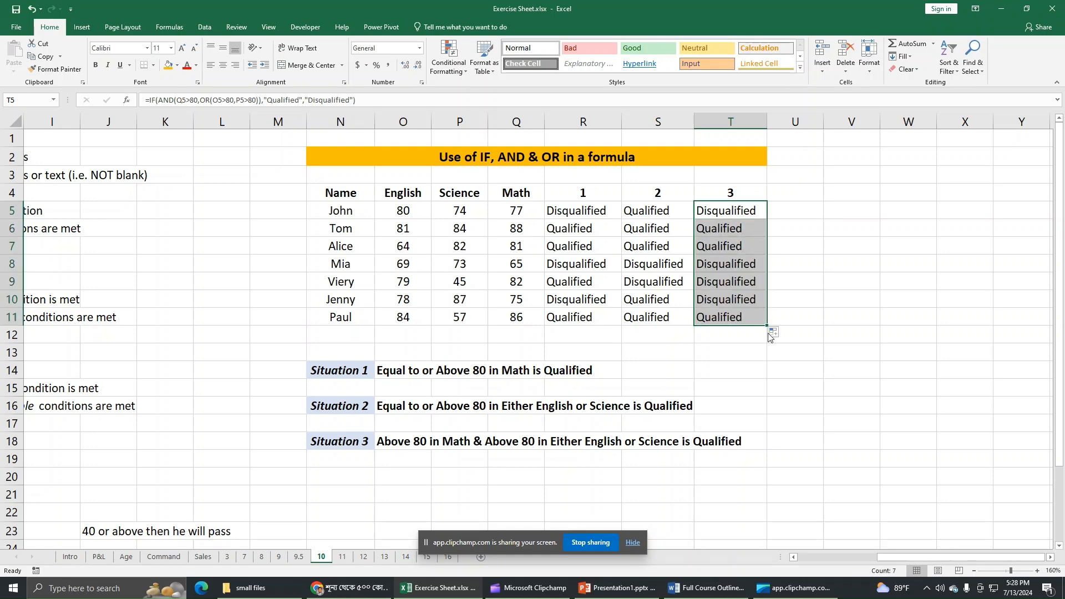
# Compare the Math, English and Science scores with the Situation 3 results in column T, and review the T5 formula
pyautogui.click(511, 214)
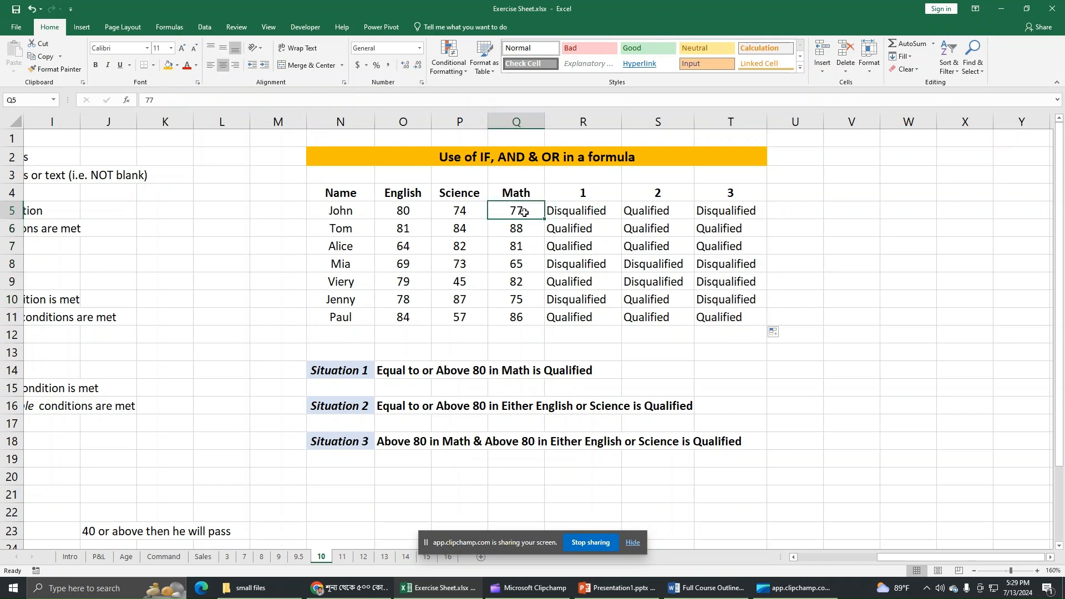
pyautogui.moveTo(393, 214); pyautogui.dragTo(430, 210)
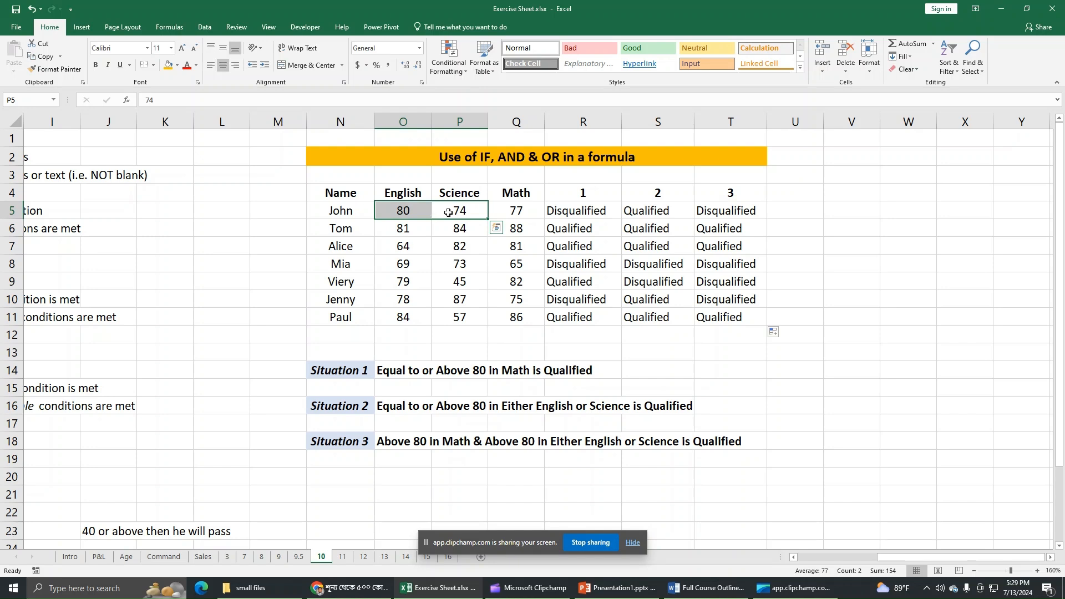
pyautogui.click(527, 232)
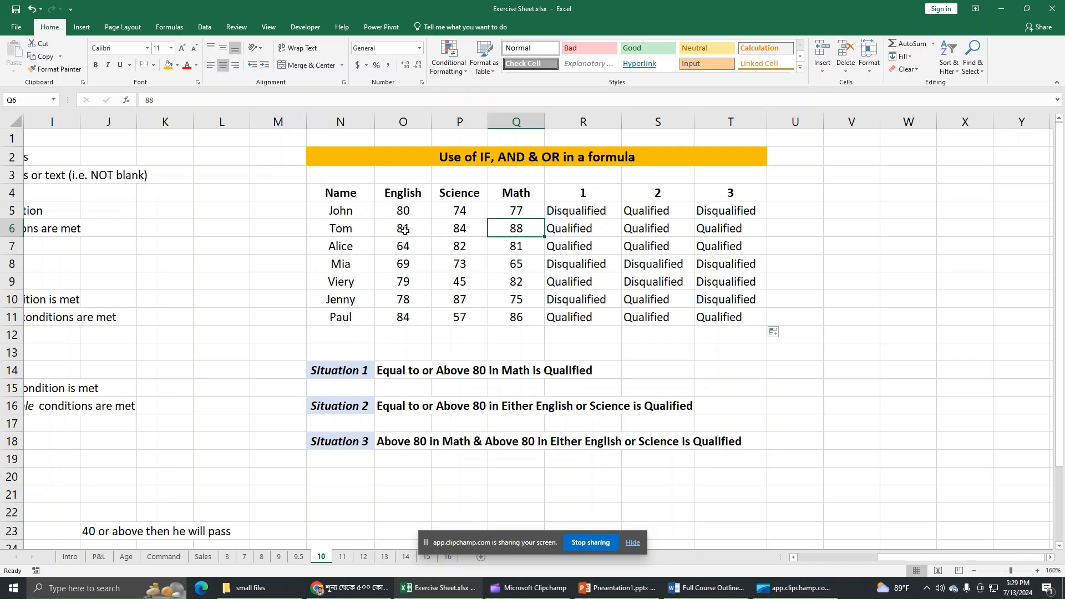
pyautogui.moveTo(400, 232); pyautogui.dragTo(461, 230)
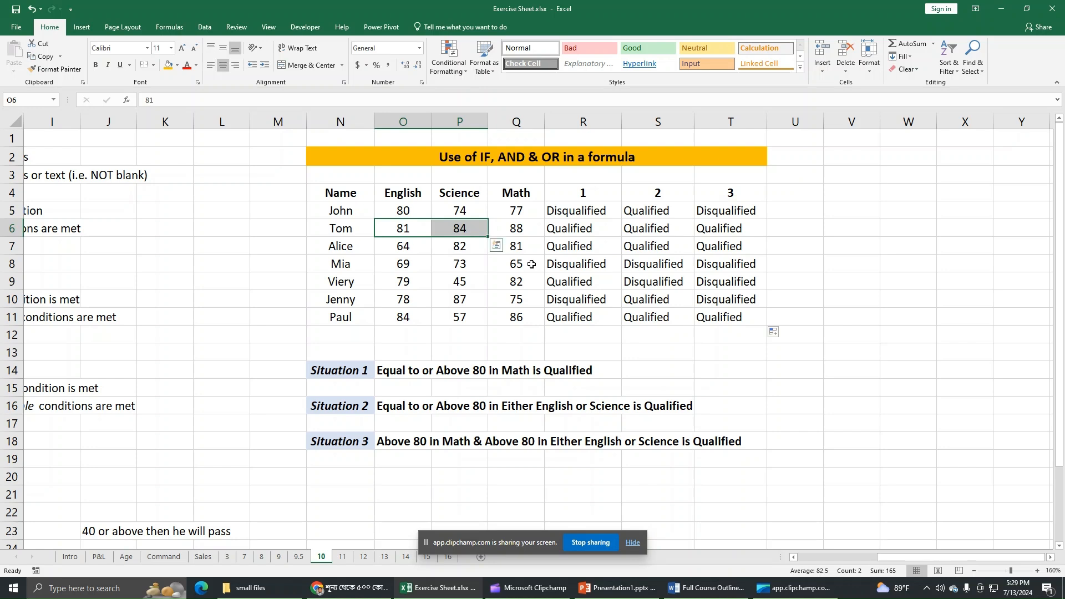
pyautogui.click(513, 248)
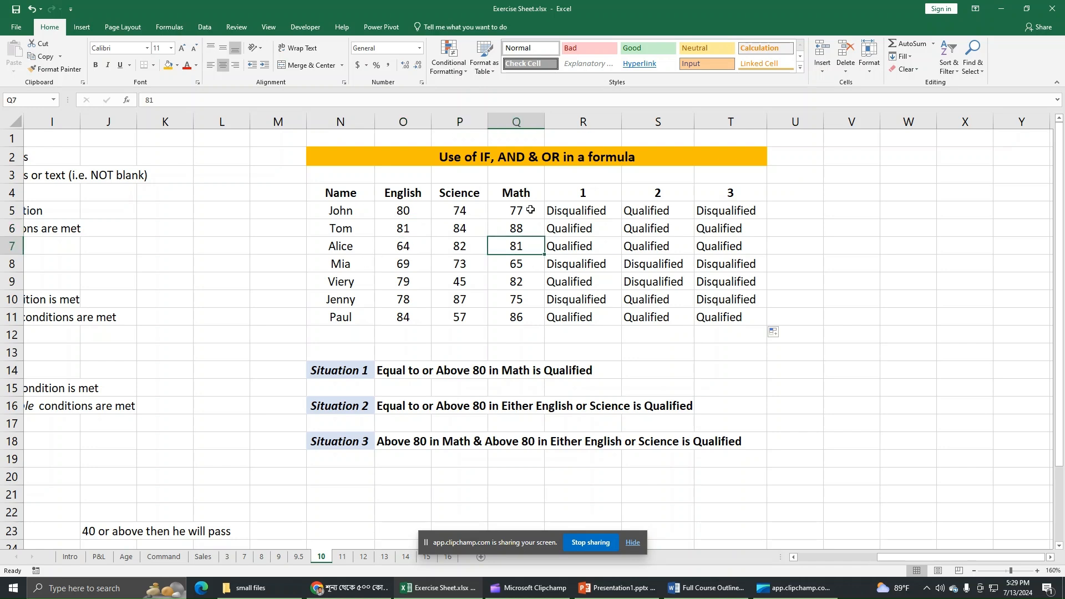
pyautogui.click(469, 248)
pyautogui.moveTo(496, 249); pyautogui.dragTo(404, 264)
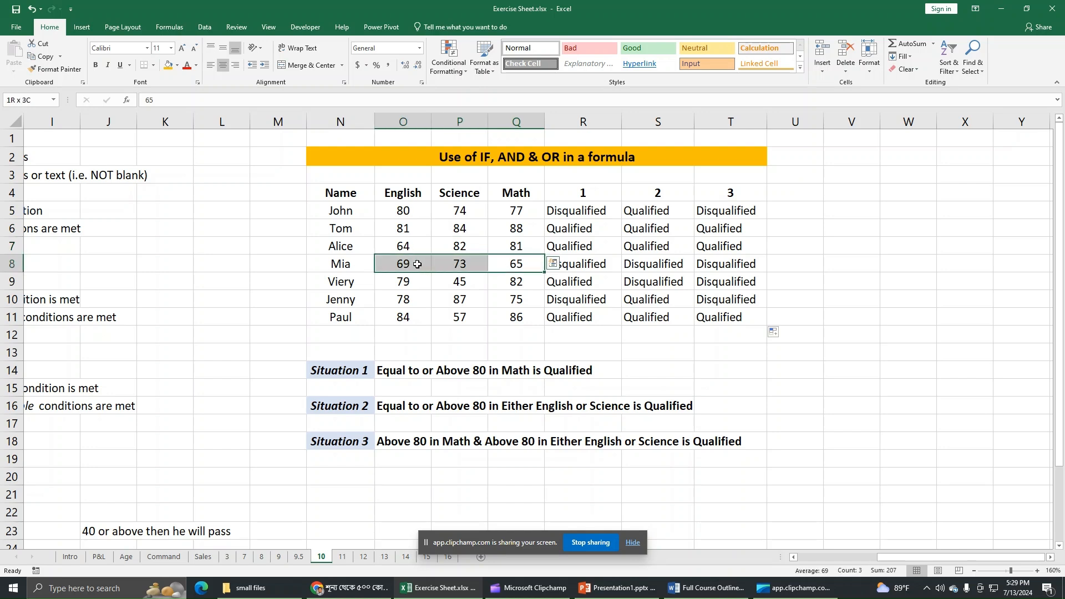
pyautogui.click(521, 283)
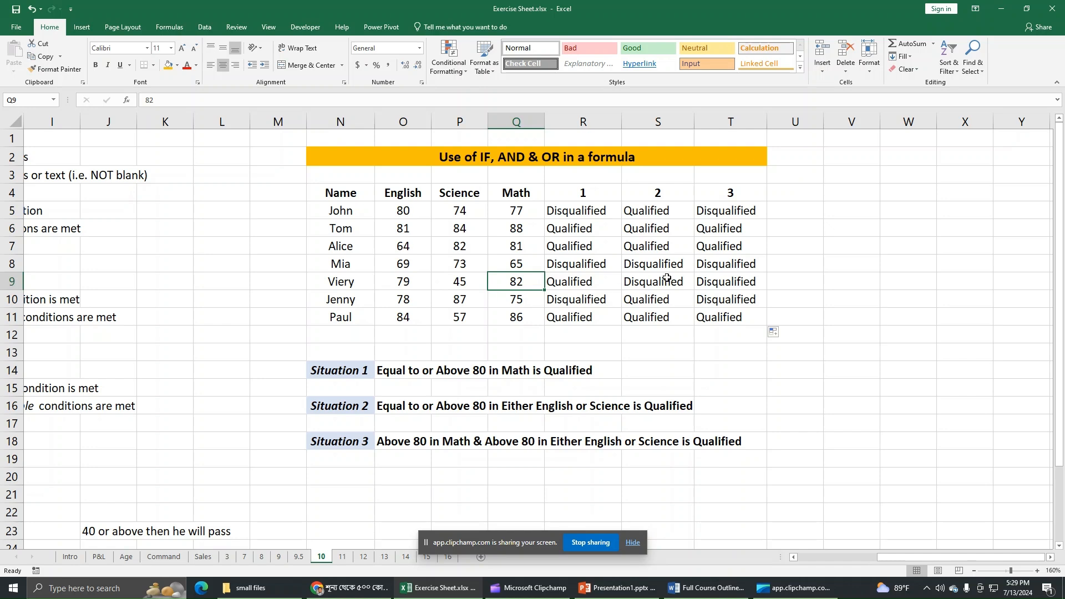
pyautogui.click(704, 284)
pyautogui.click(355, 303)
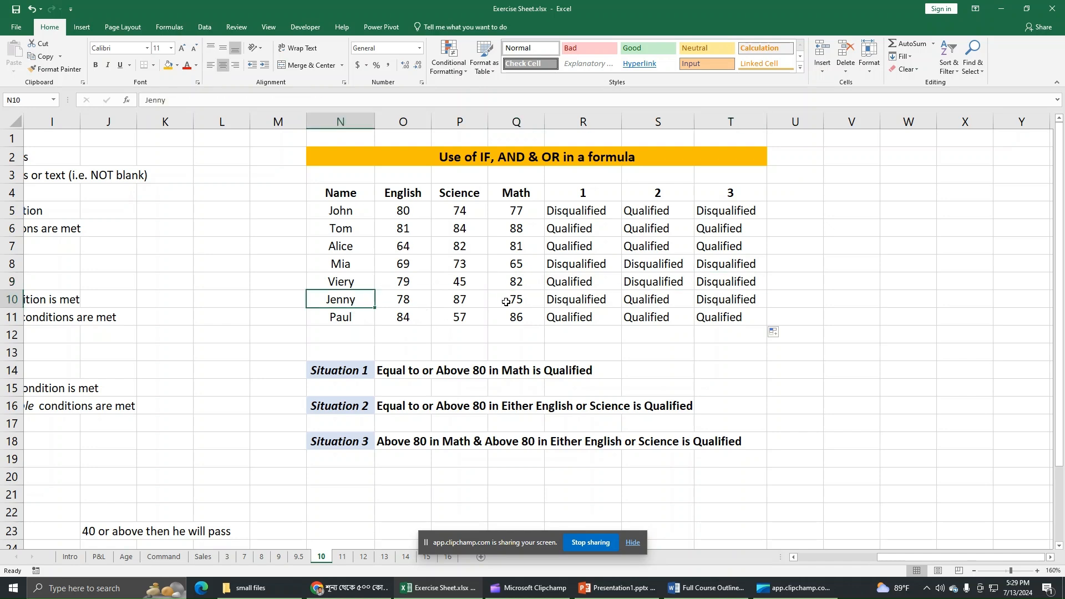
pyautogui.click(506, 301)
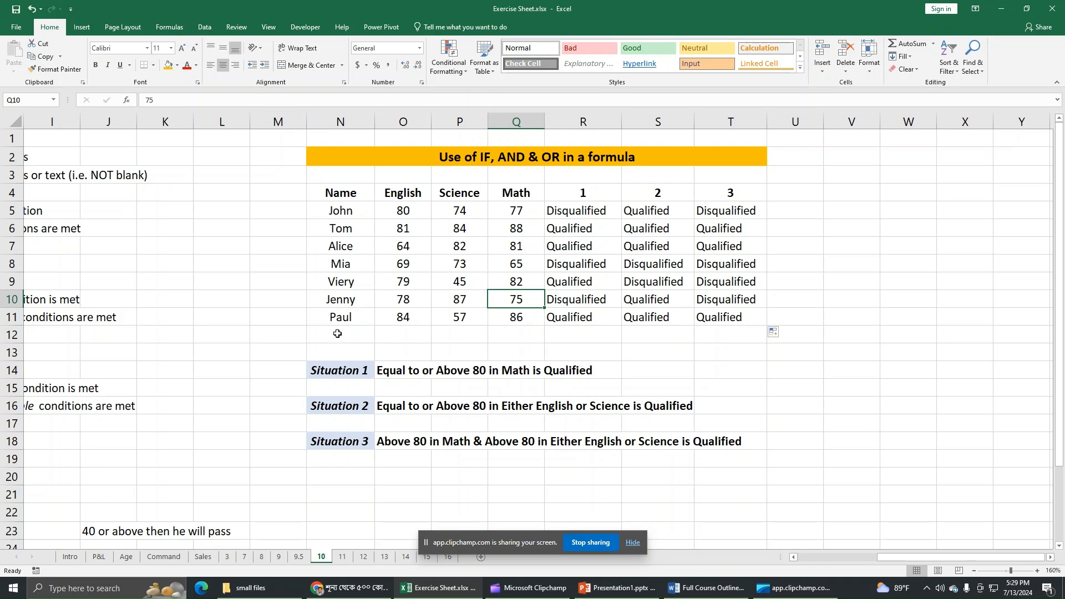
pyautogui.click(513, 318)
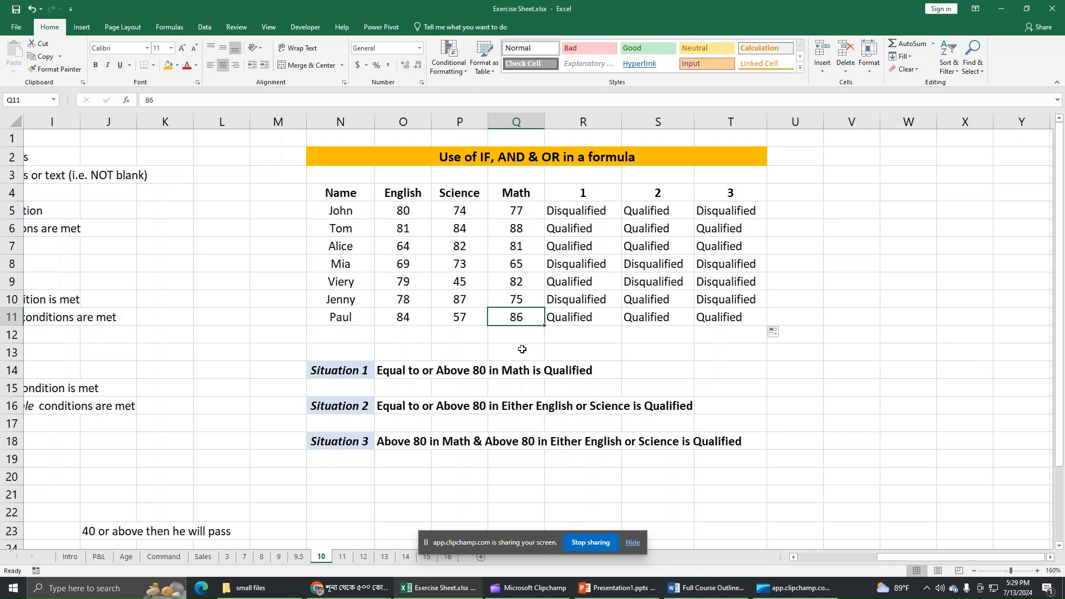
pyautogui.click(407, 322)
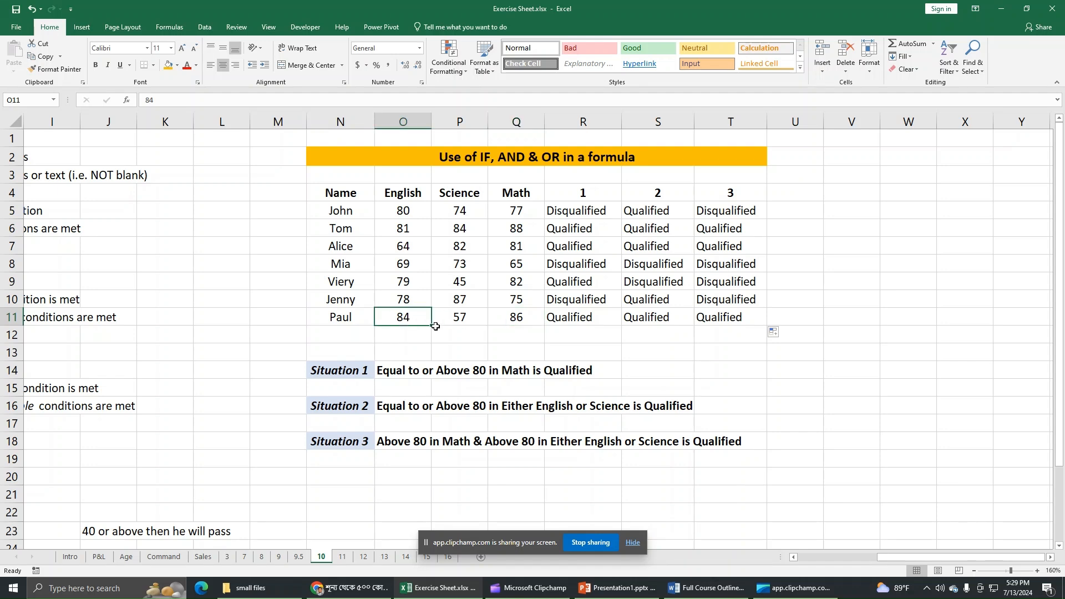
pyautogui.click(832, 338)
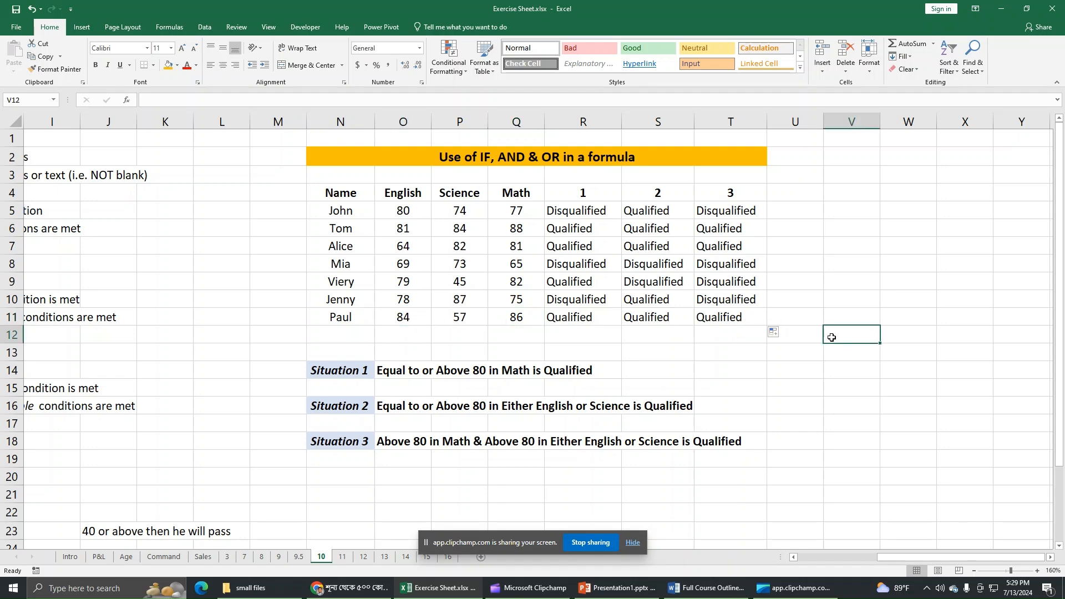
pyautogui.click(721, 215)
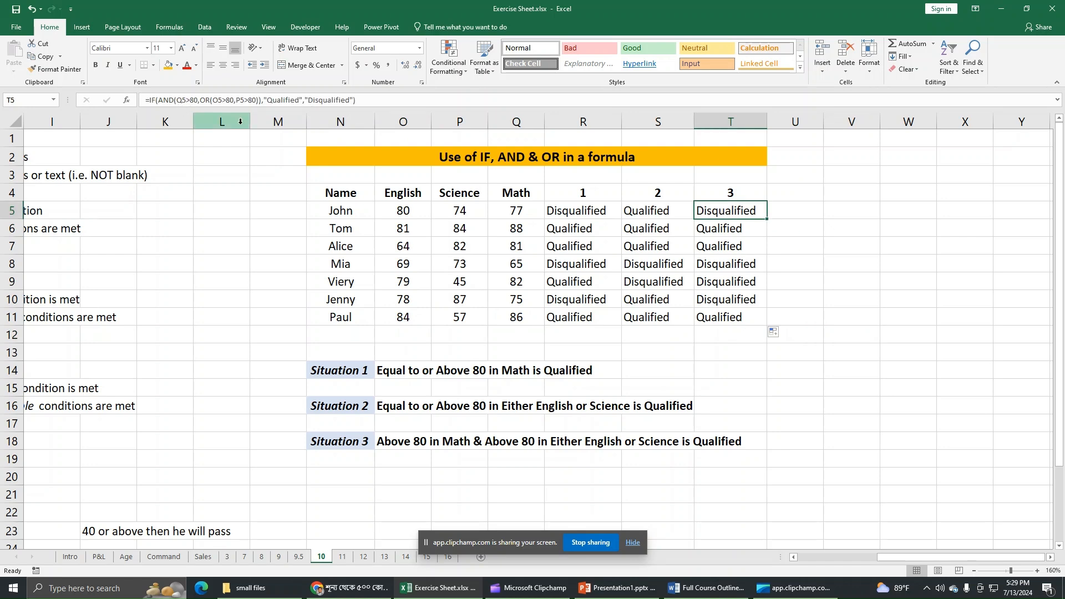
pyautogui.click(807, 380)
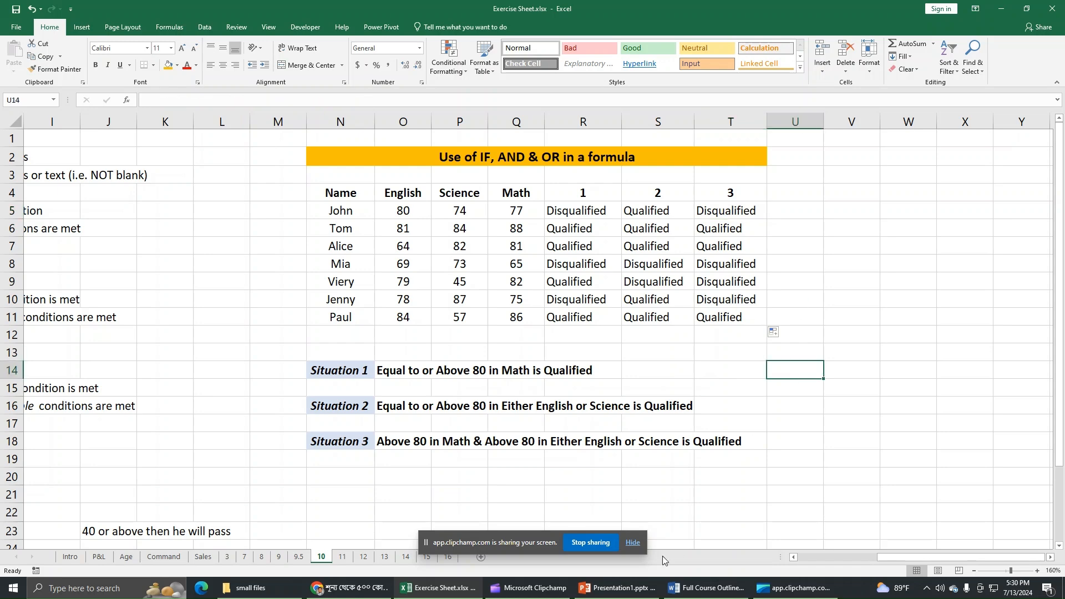